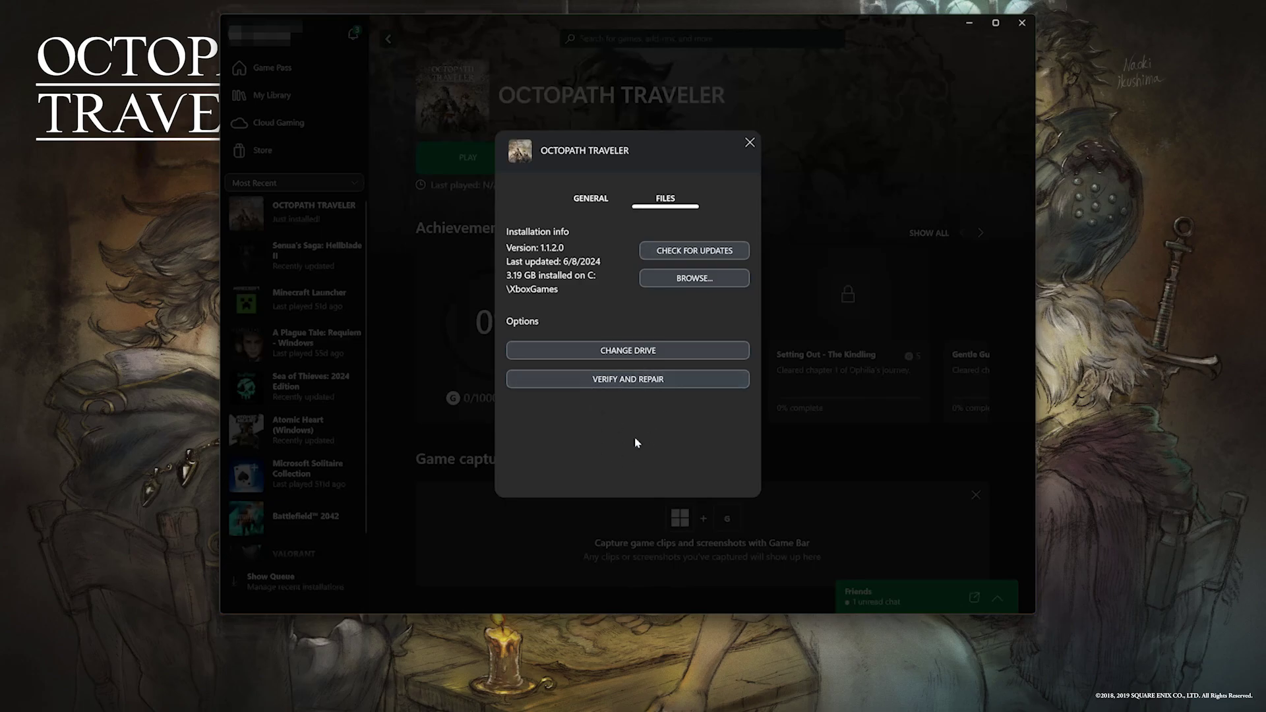
Verify and repair the OCTOPATH TRAVELER game files and agree to reset the game to its original settings
left_click(648, 386)
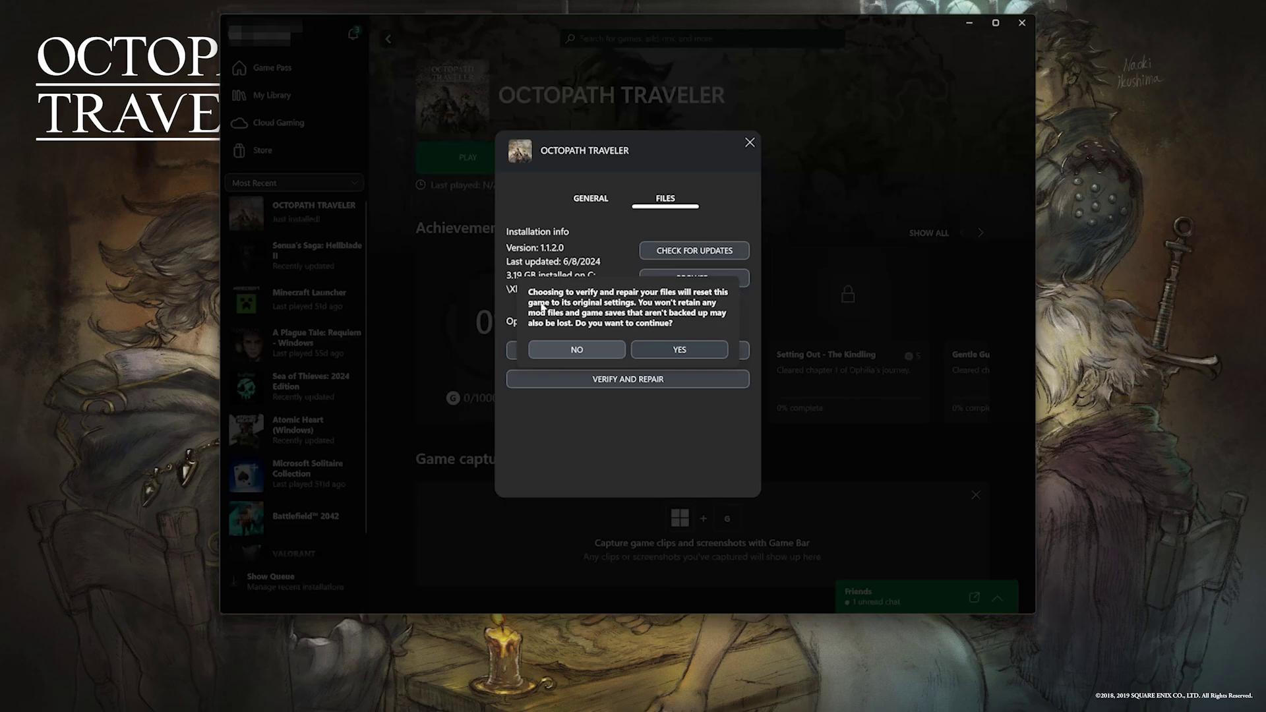
left_click(677, 356)
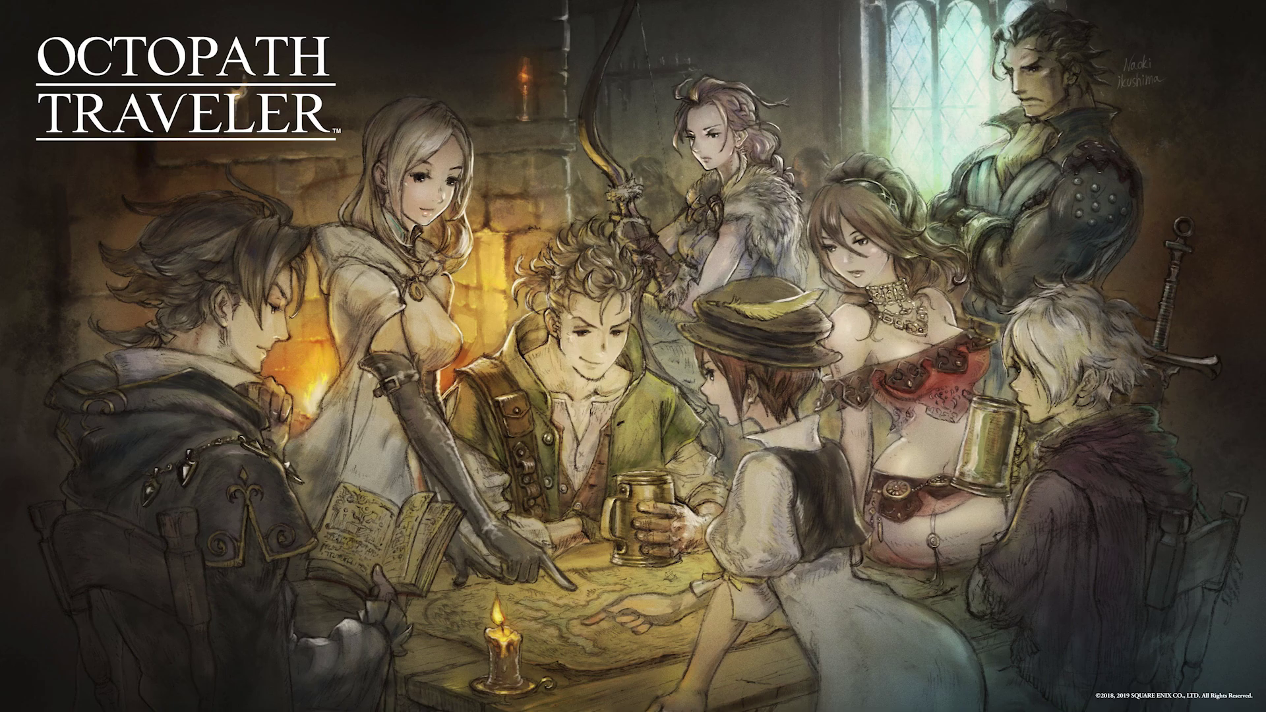
Switch to Windows Settings and open the advanced options of OCTOPATH TRAVELER among the installed apps
key("super")
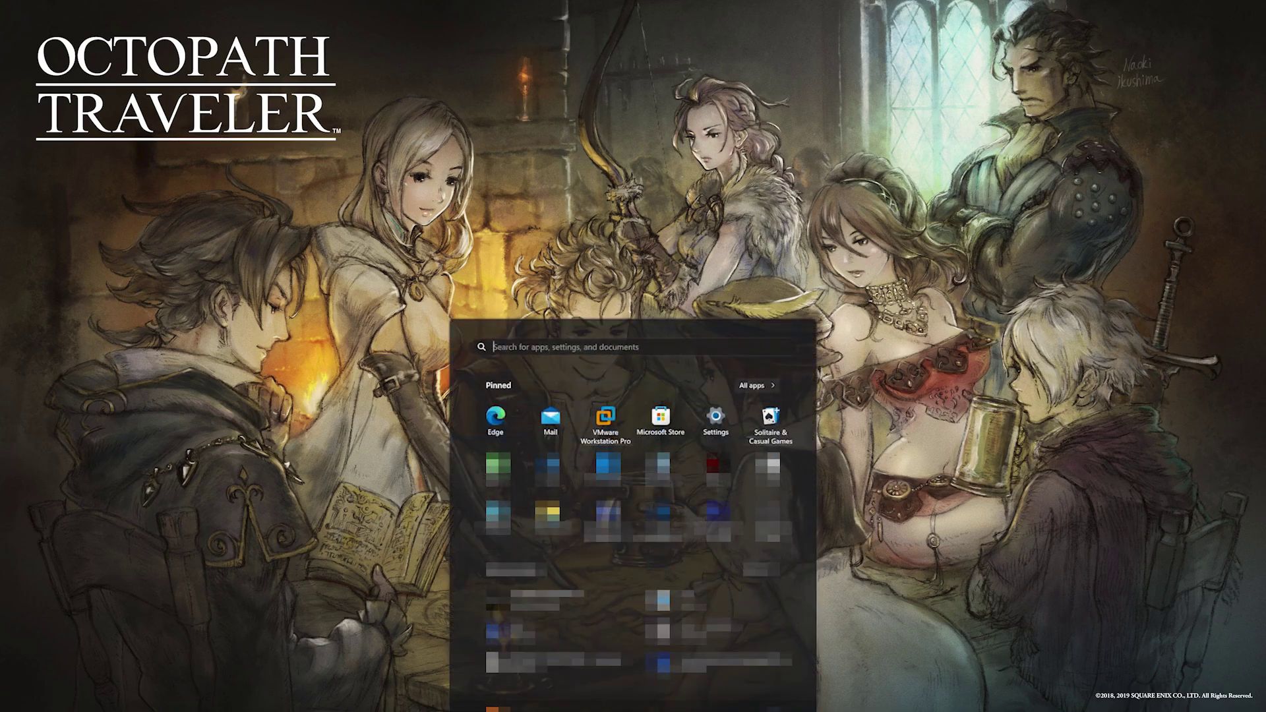
left_click(718, 418)
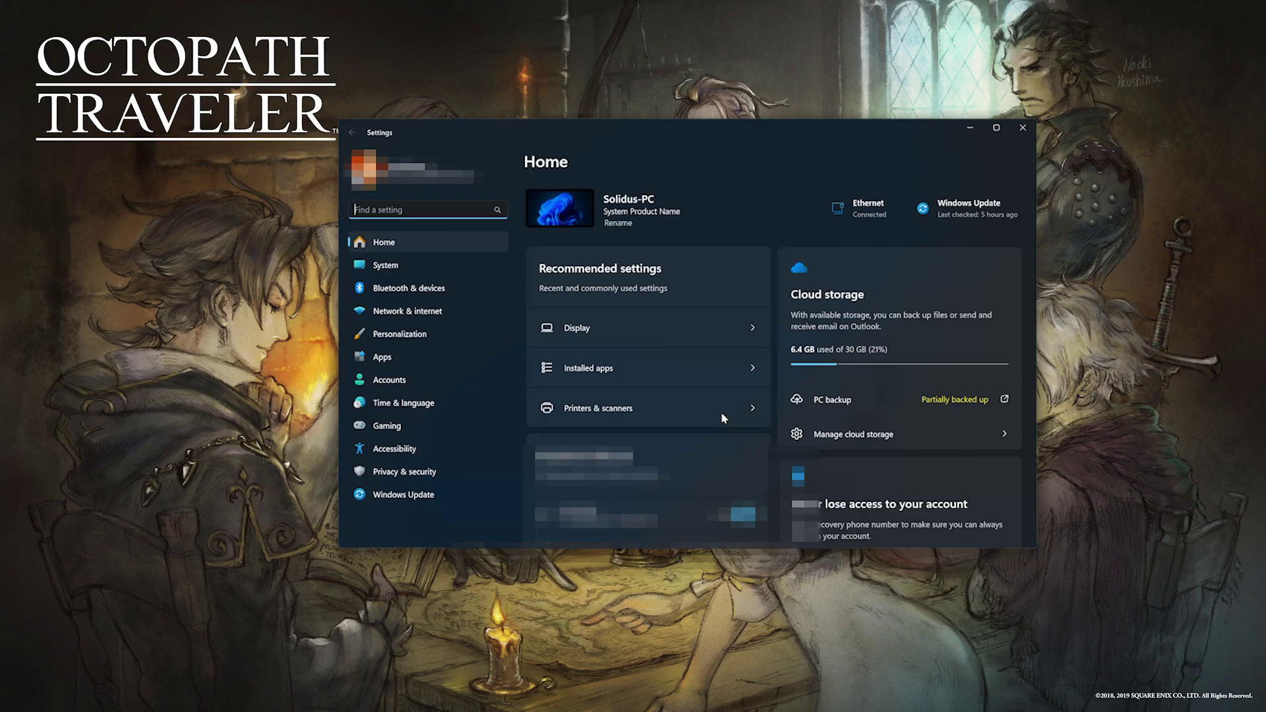
left_click(423, 357)
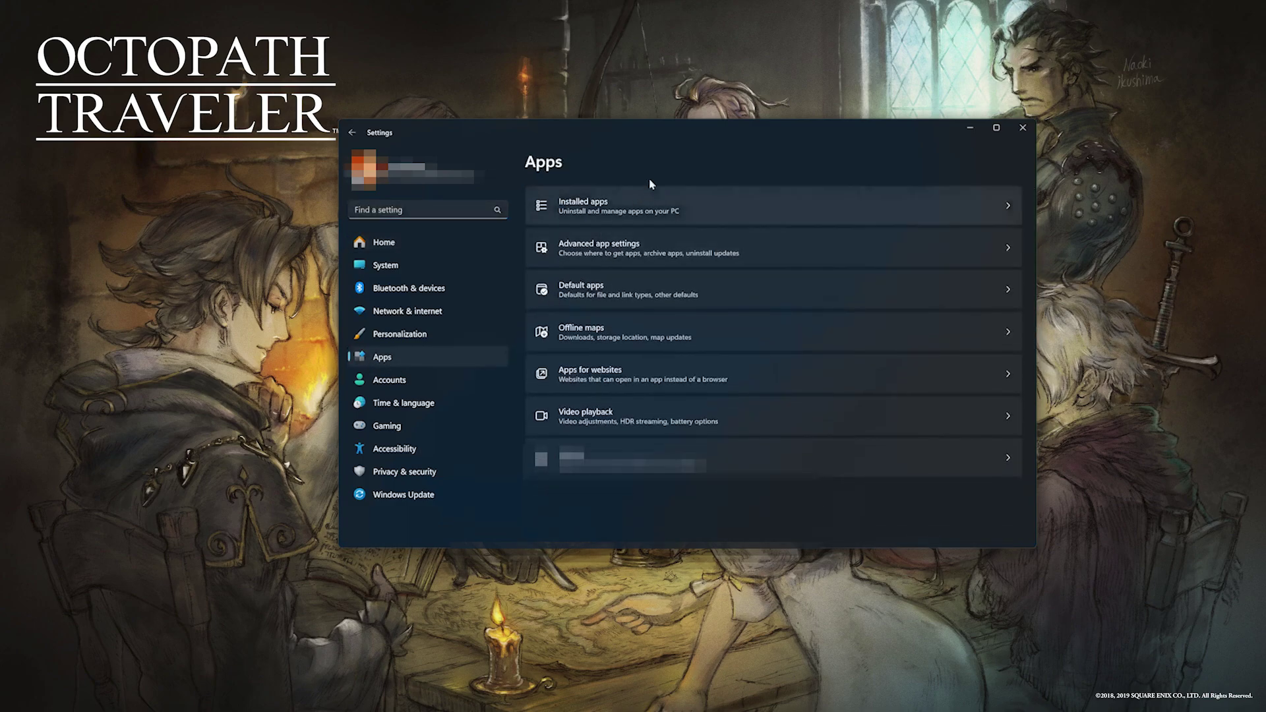
left_click(628, 207)
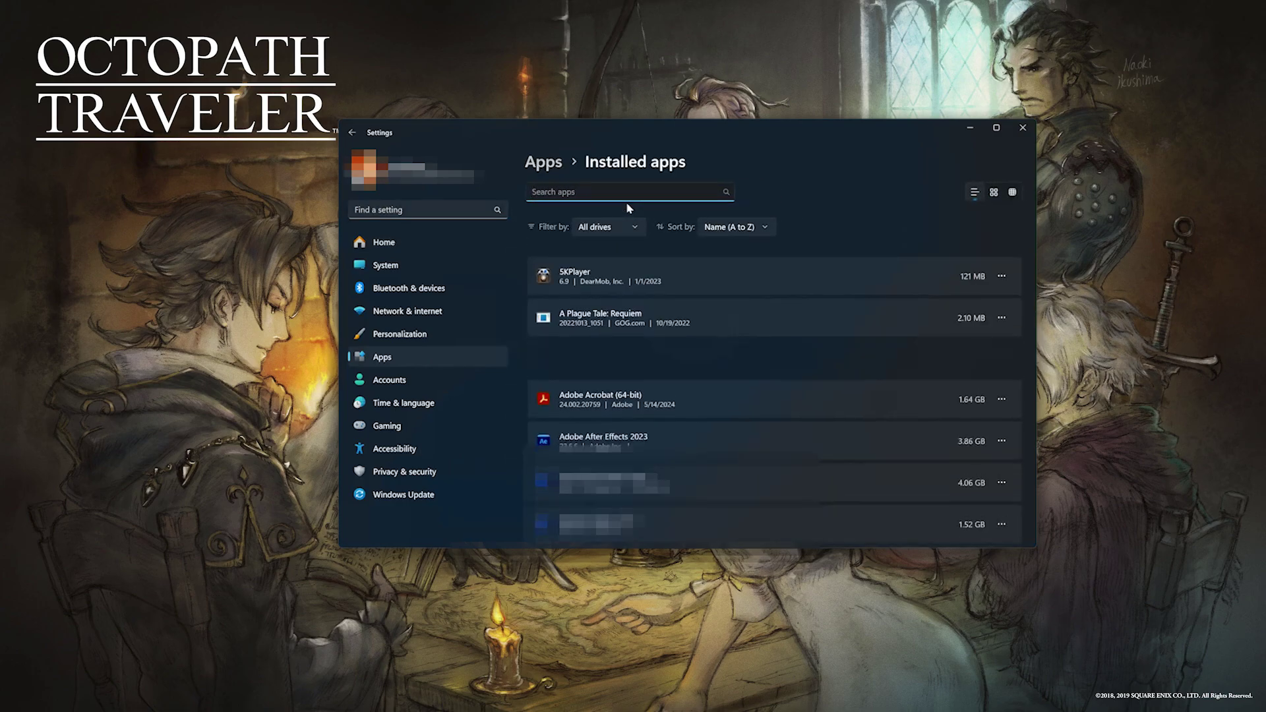
scroll(655, 306, "down", 20)
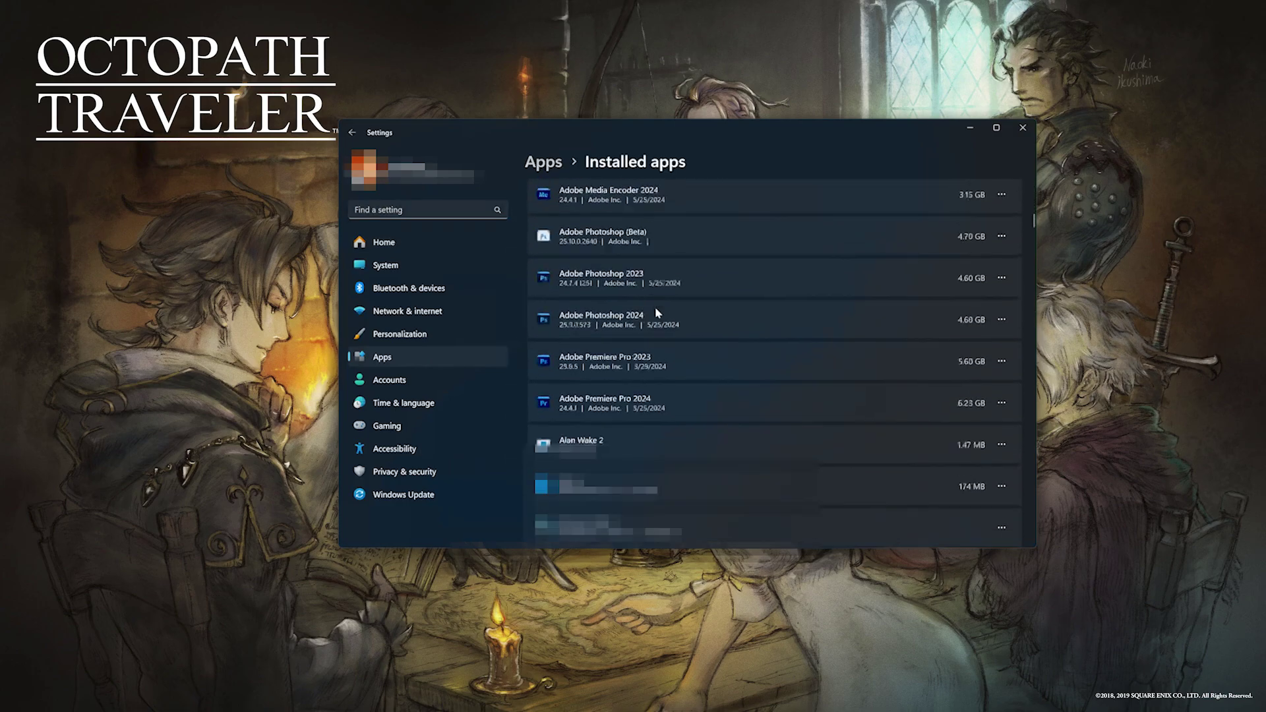
scroll(656, 310, "down", 20)
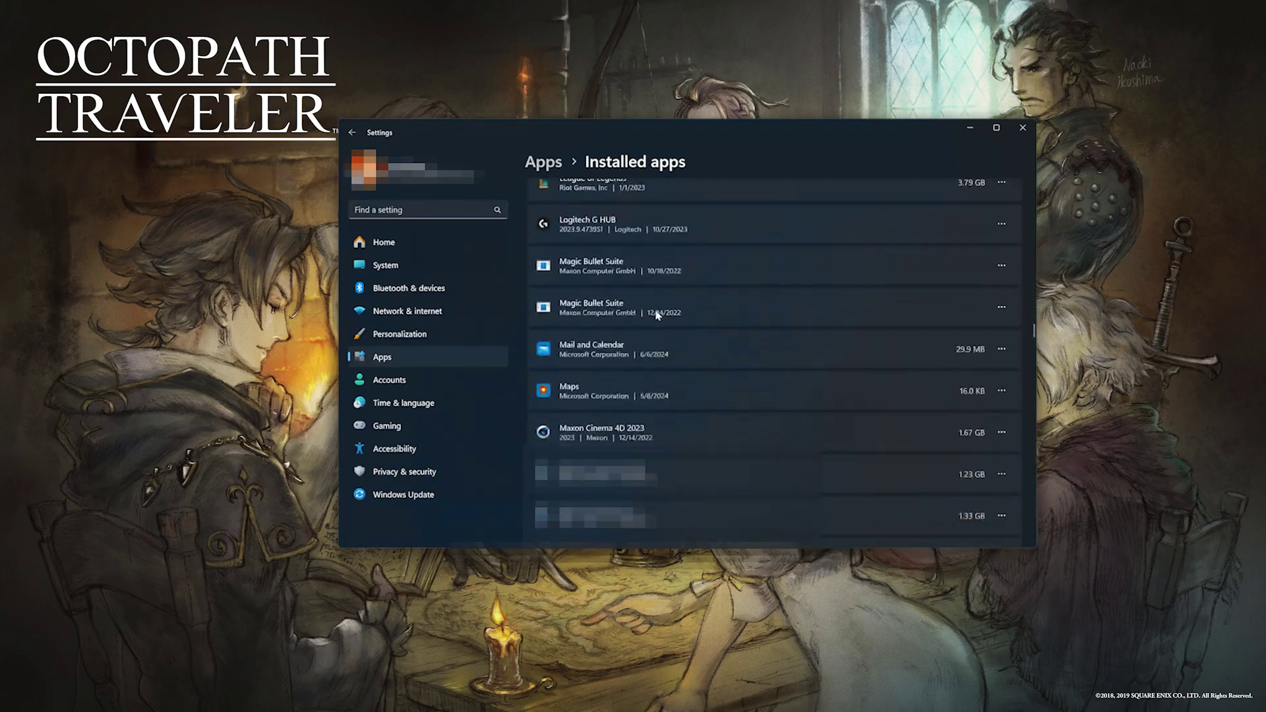
scroll(654, 310, "down", 15)
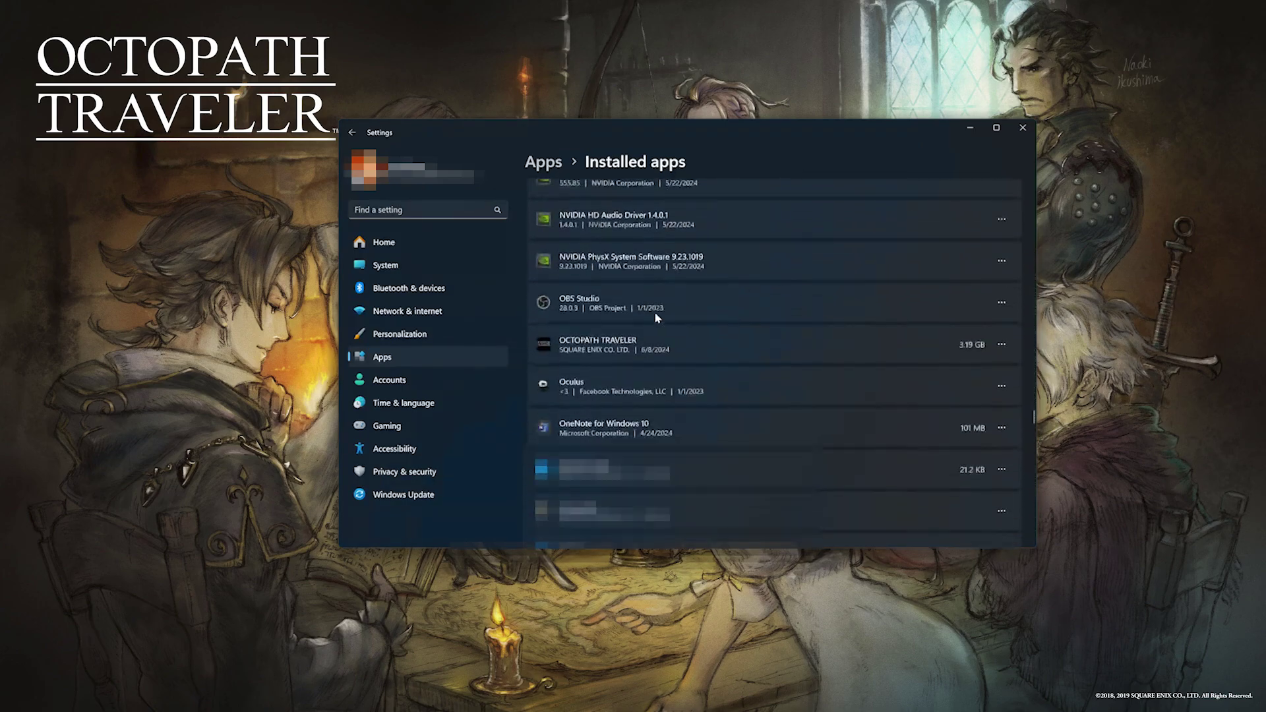
scroll(655, 310, "up", 8)
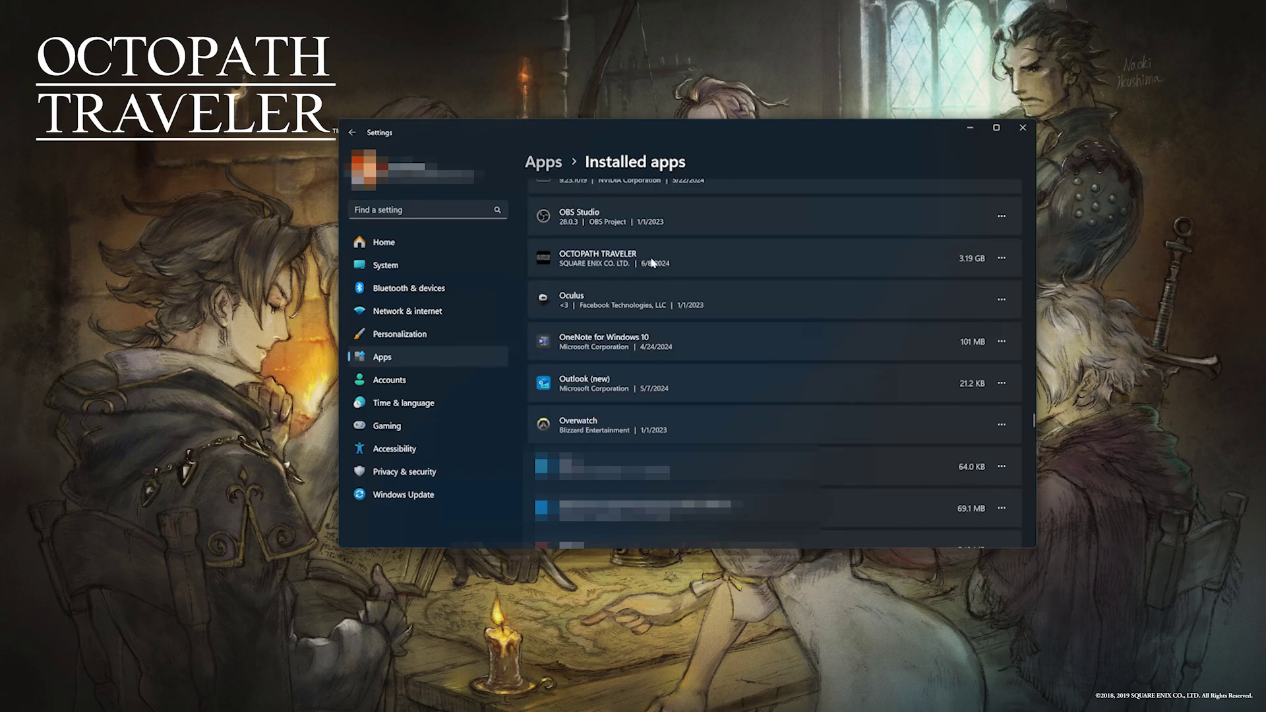
left_click(1001, 258)
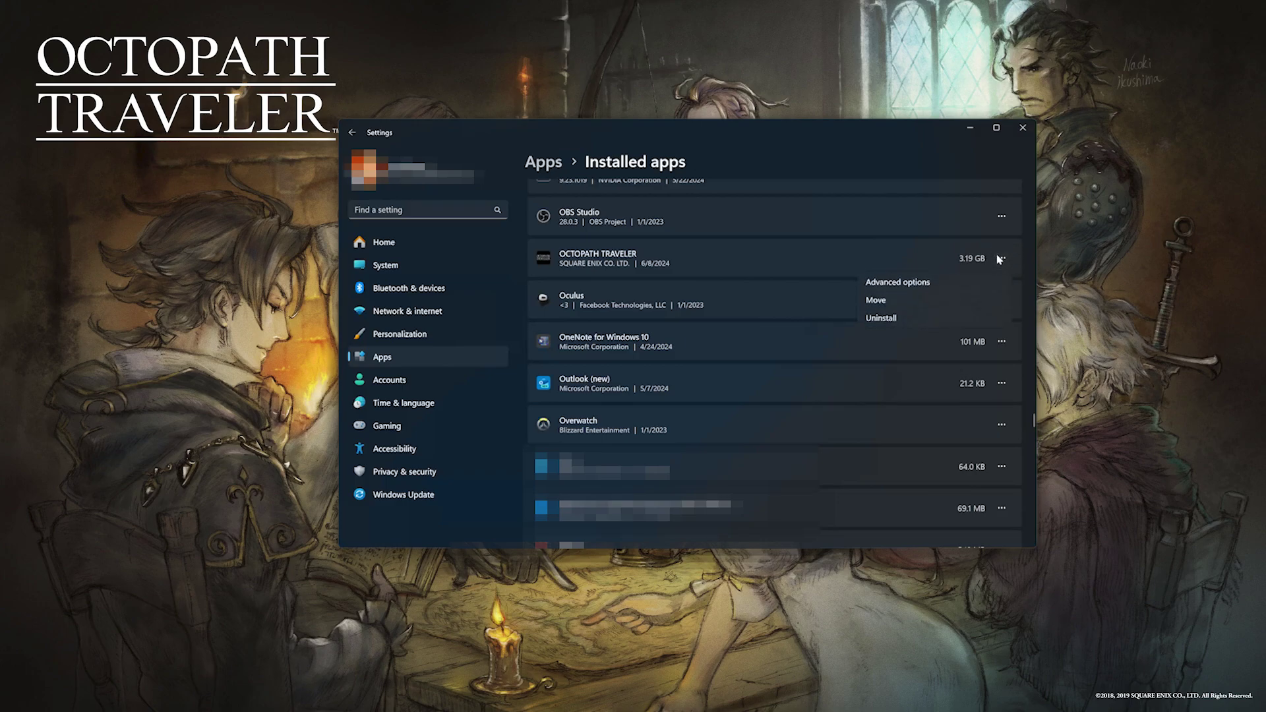
left_click(920, 285)
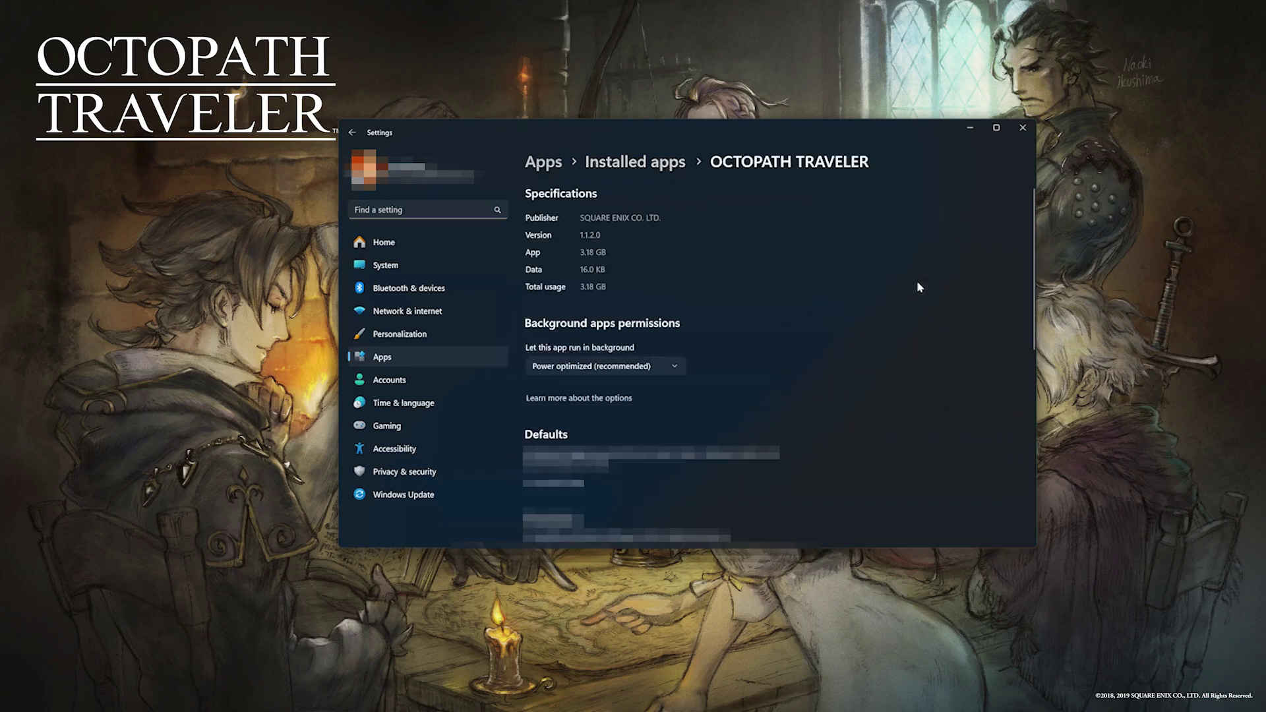
Repair the OCTOPATH TRAVELER app, and reset it with permanent deletion of its data confirmed
scroll(919, 287, "down", 5)
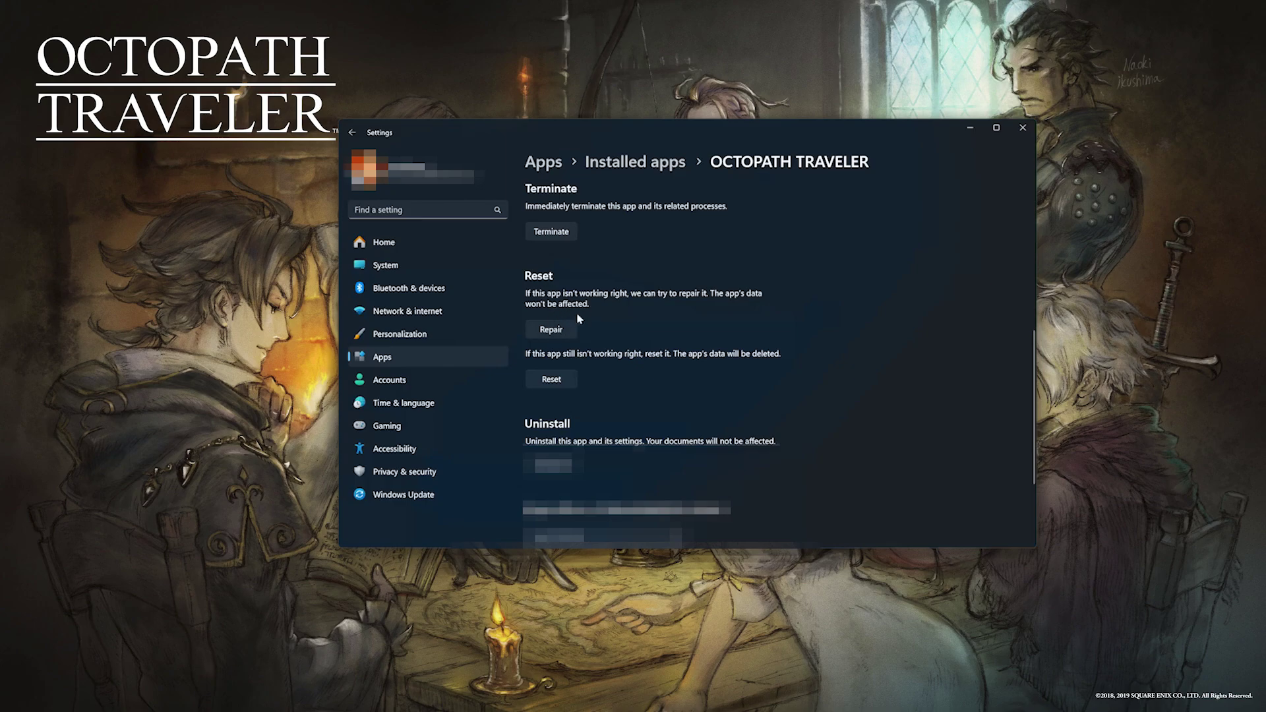
left_click(568, 328)
left_click(560, 382)
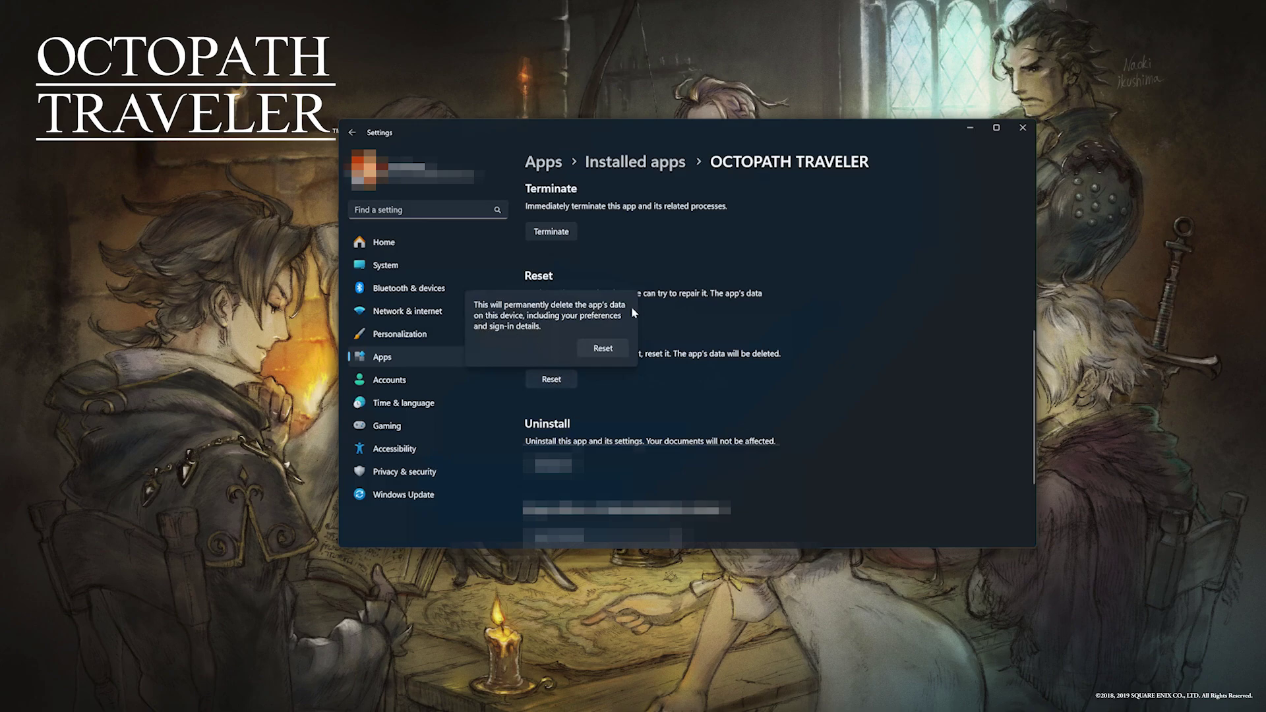
left_click(614, 347)
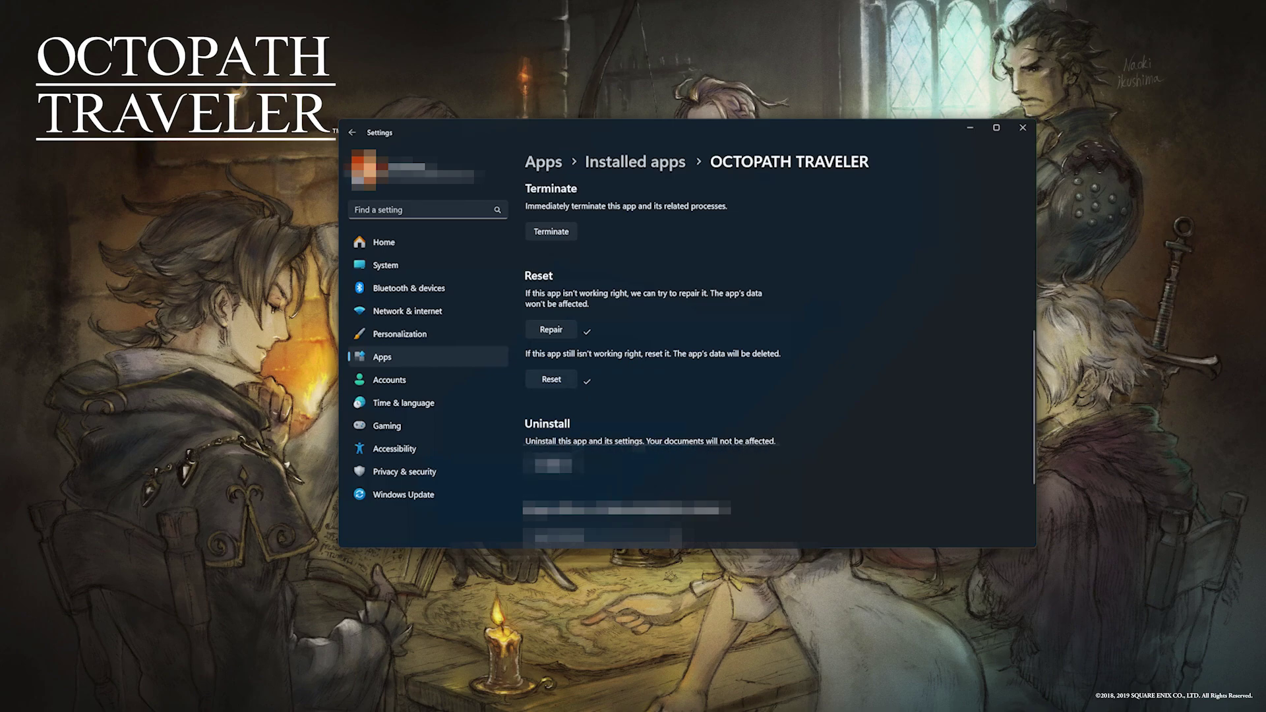
Bring up the uninstall confirmation for OCTOPATH TRAVELER, dismiss it, and close the Settings window
left_click(553, 466)
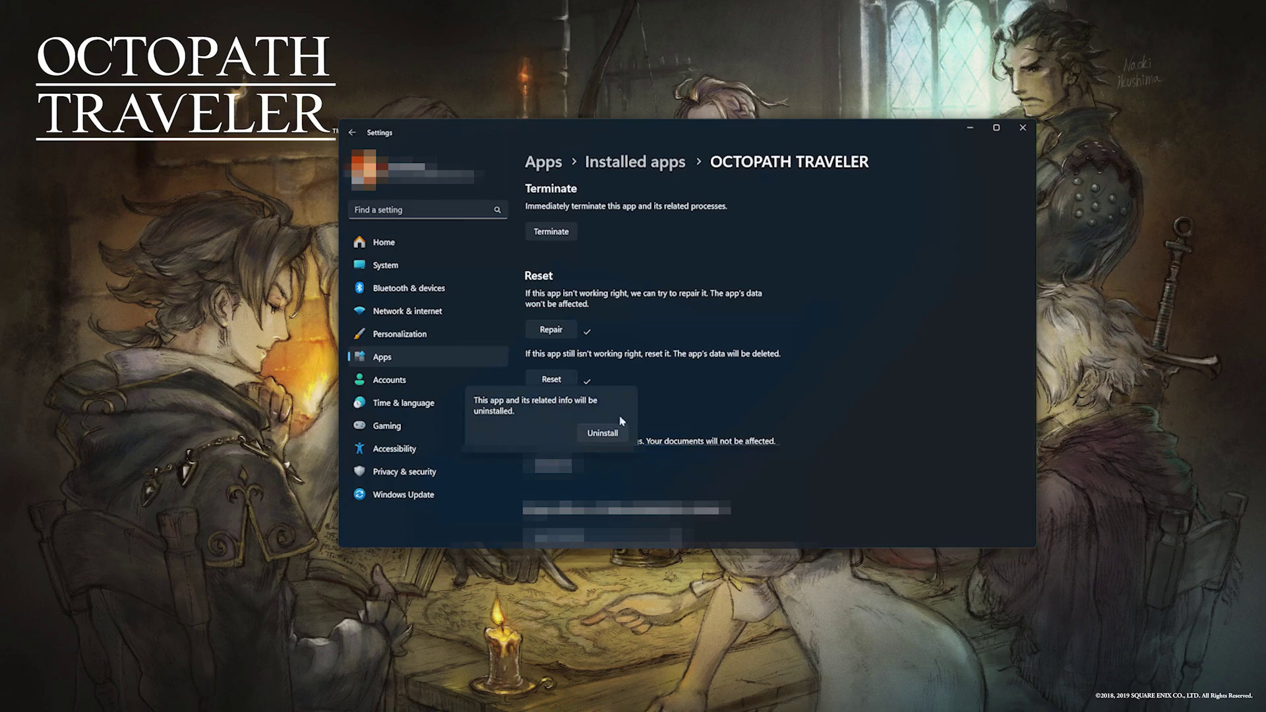
left_click(685, 416)
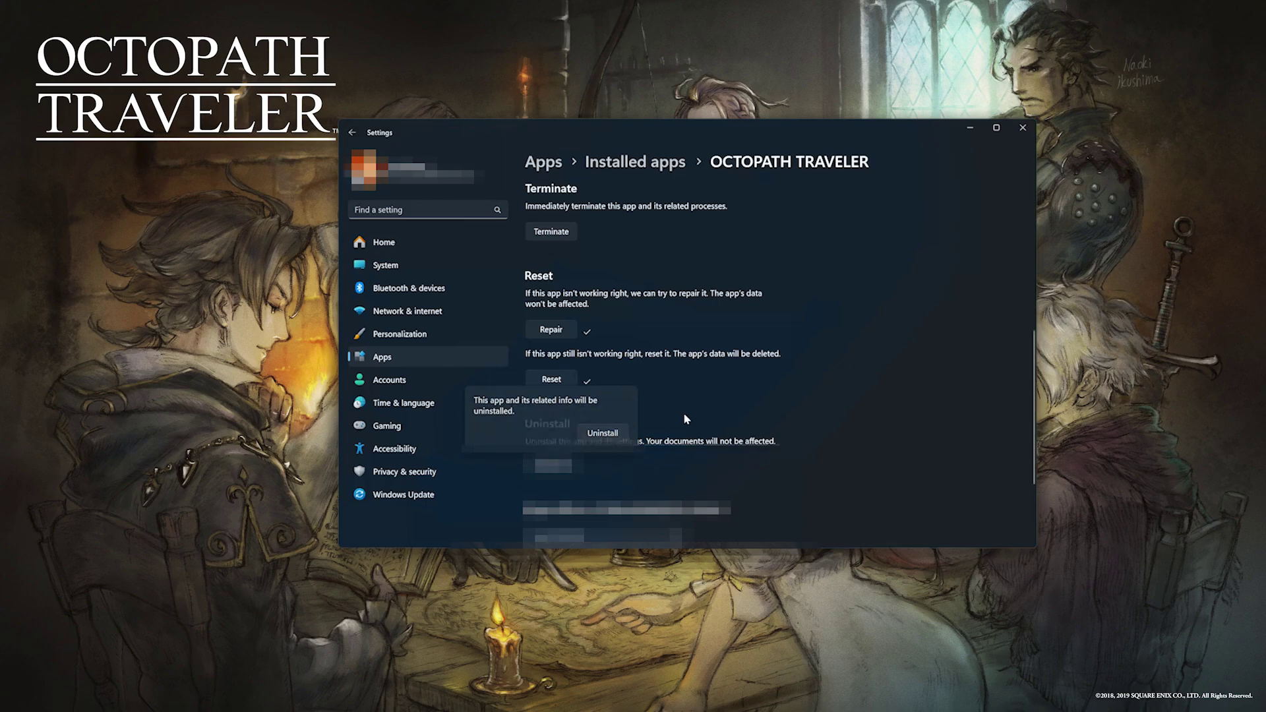
left_click(1021, 130)
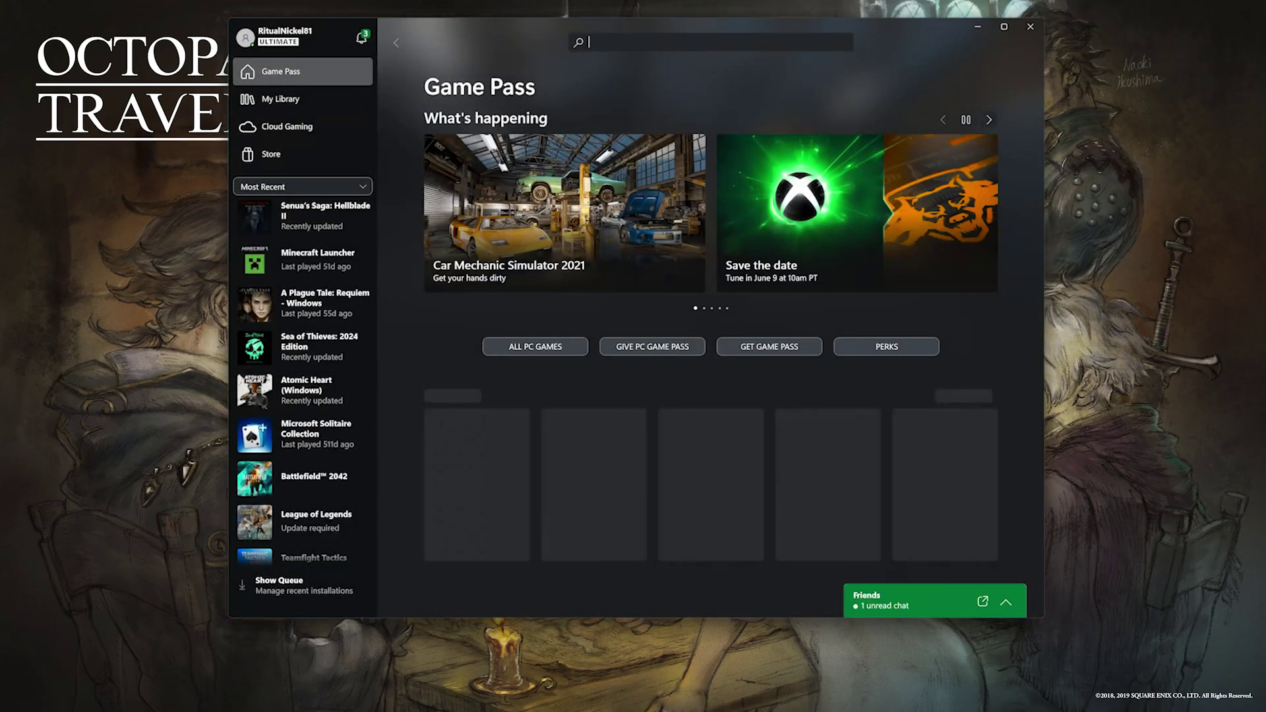
Search the Xbox app for "octopath" and install OCTOPATH TRAVELER to C:\XboxGames without a desktop shortcut
type("octo")
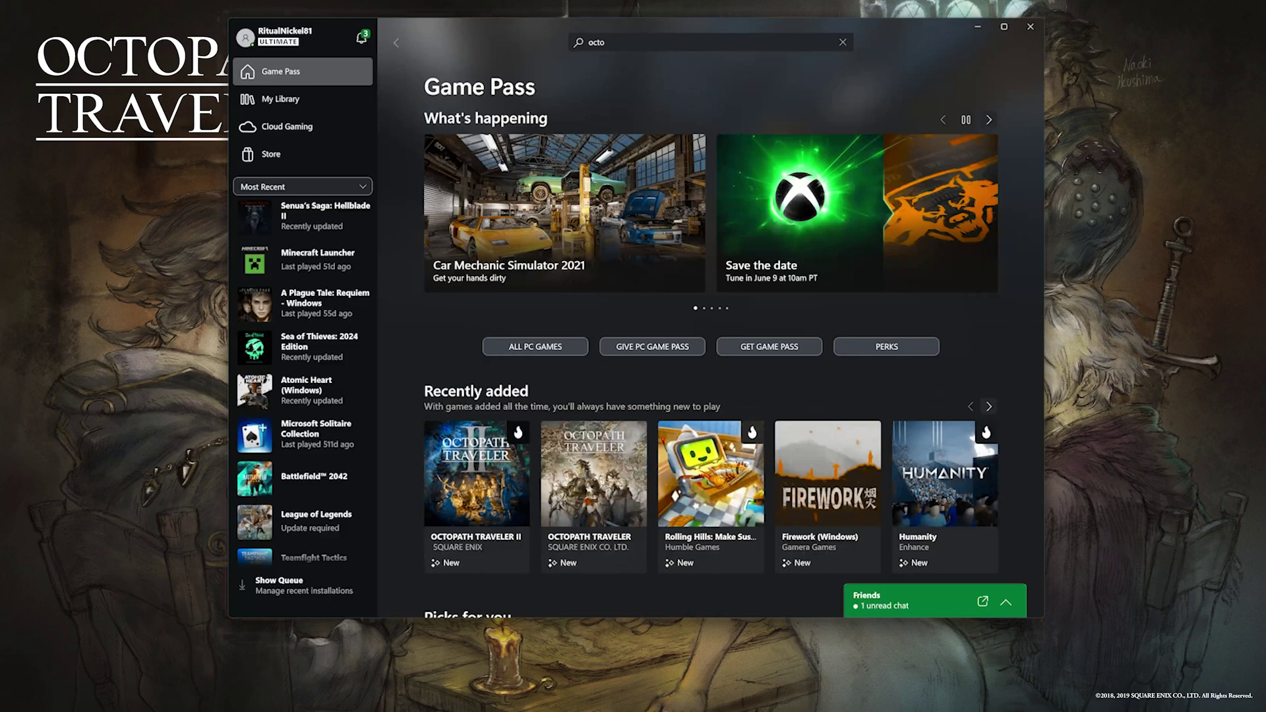
type("path")
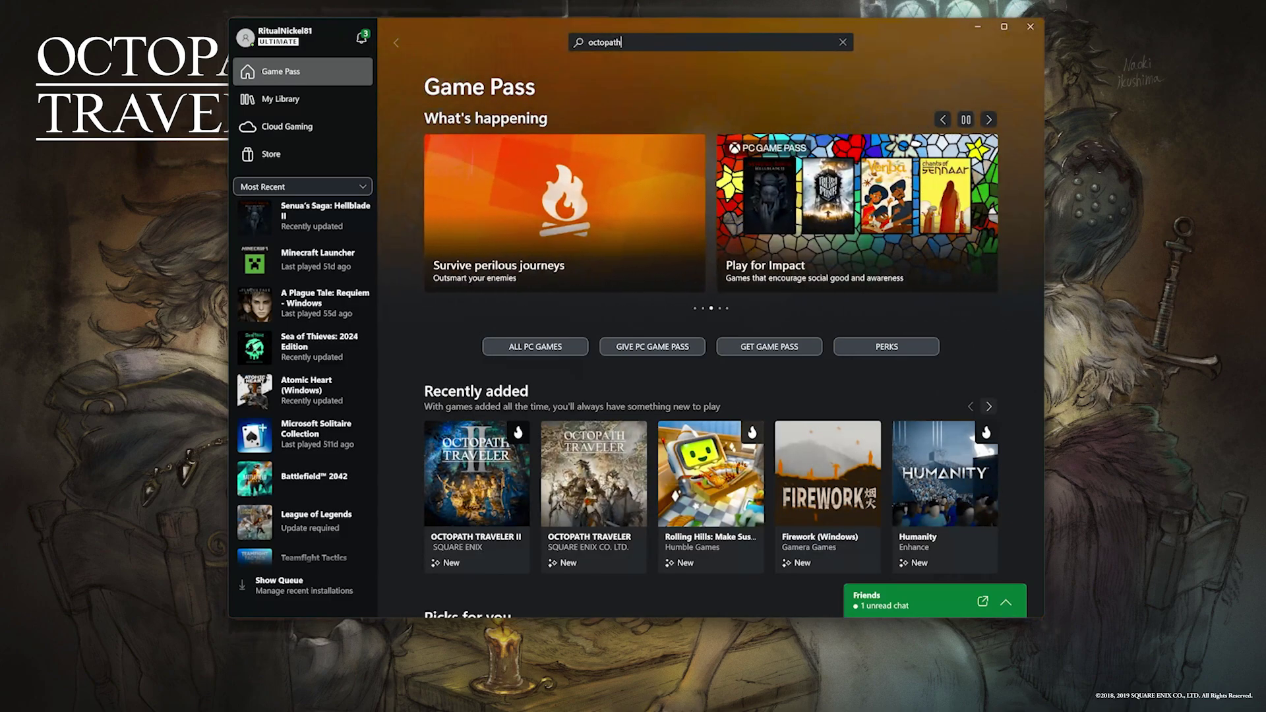
key("Return")
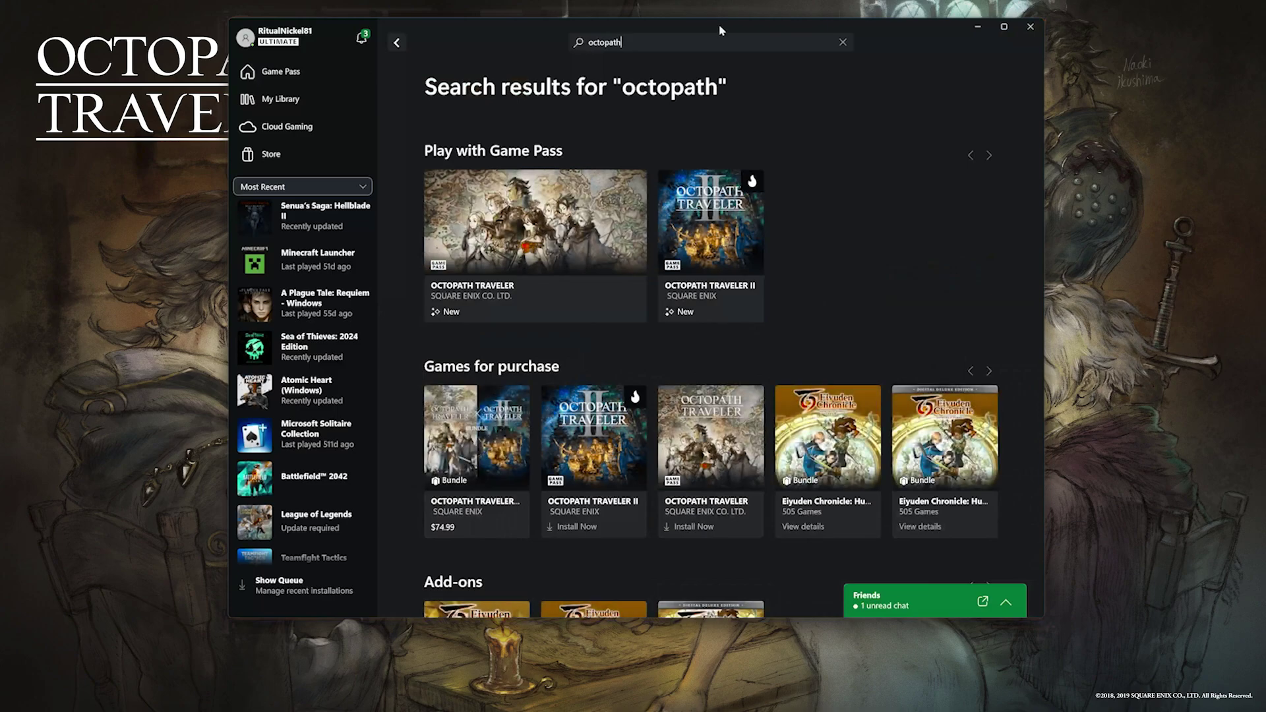
left_click(589, 229)
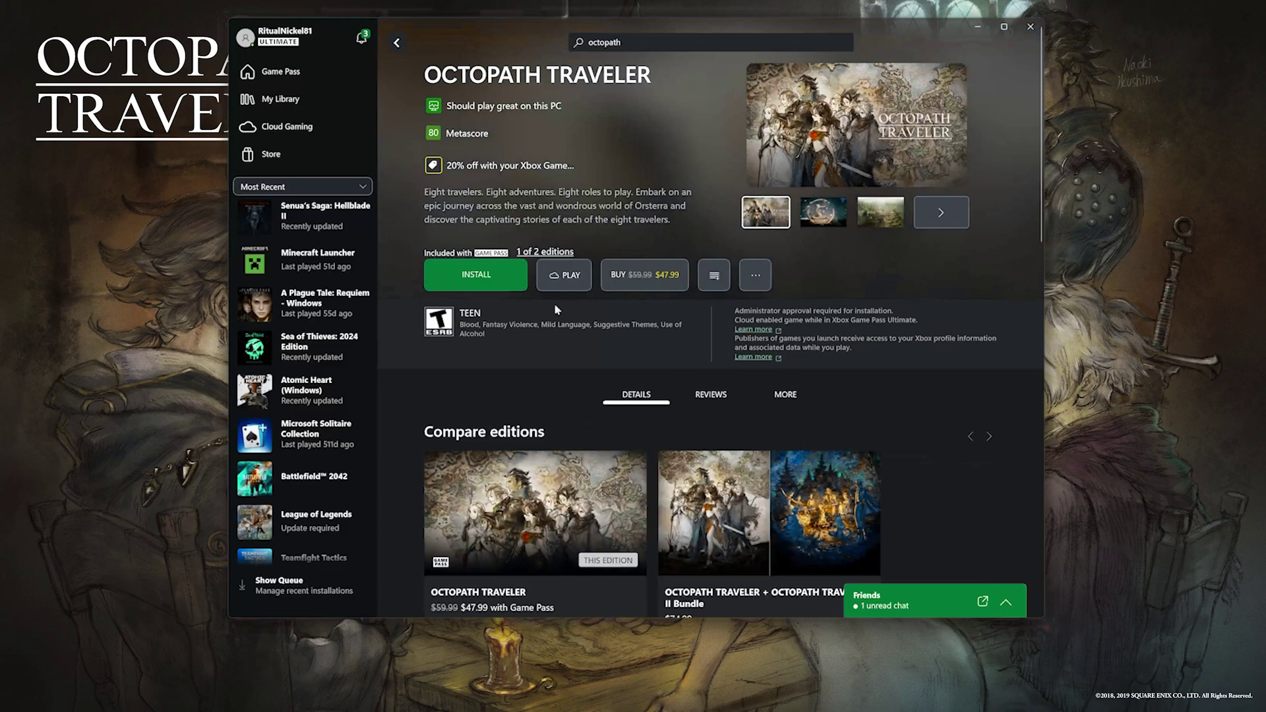
left_click(471, 284)
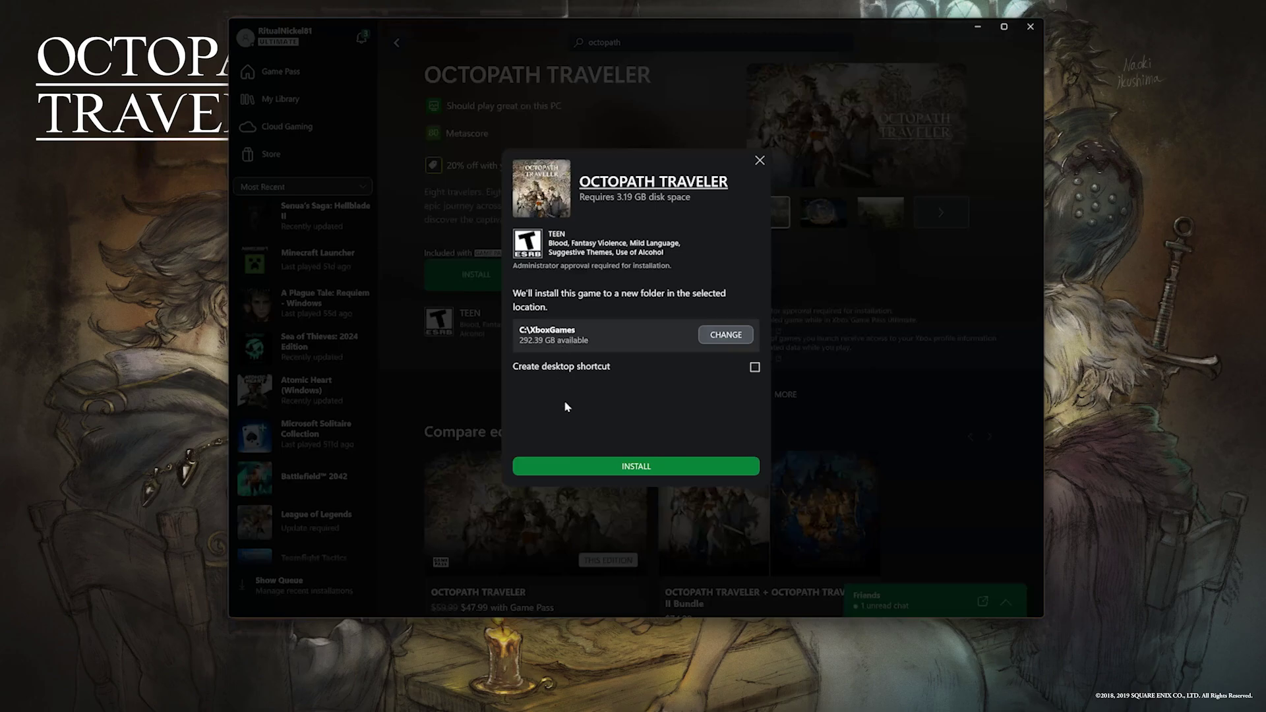
left_click(630, 467)
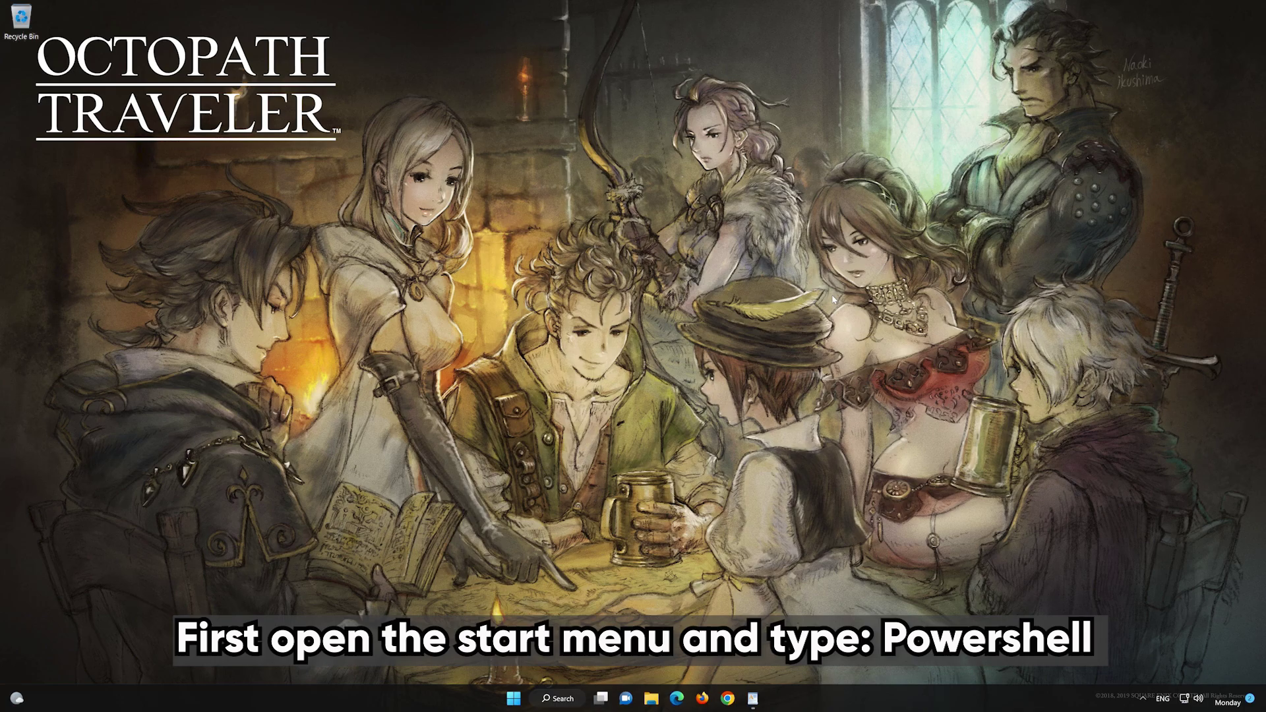
Find PowerShell 7 (x64) by searching for "powershell", run it as administrator, and move its window toward the middle of the desktop
left_click(512, 705)
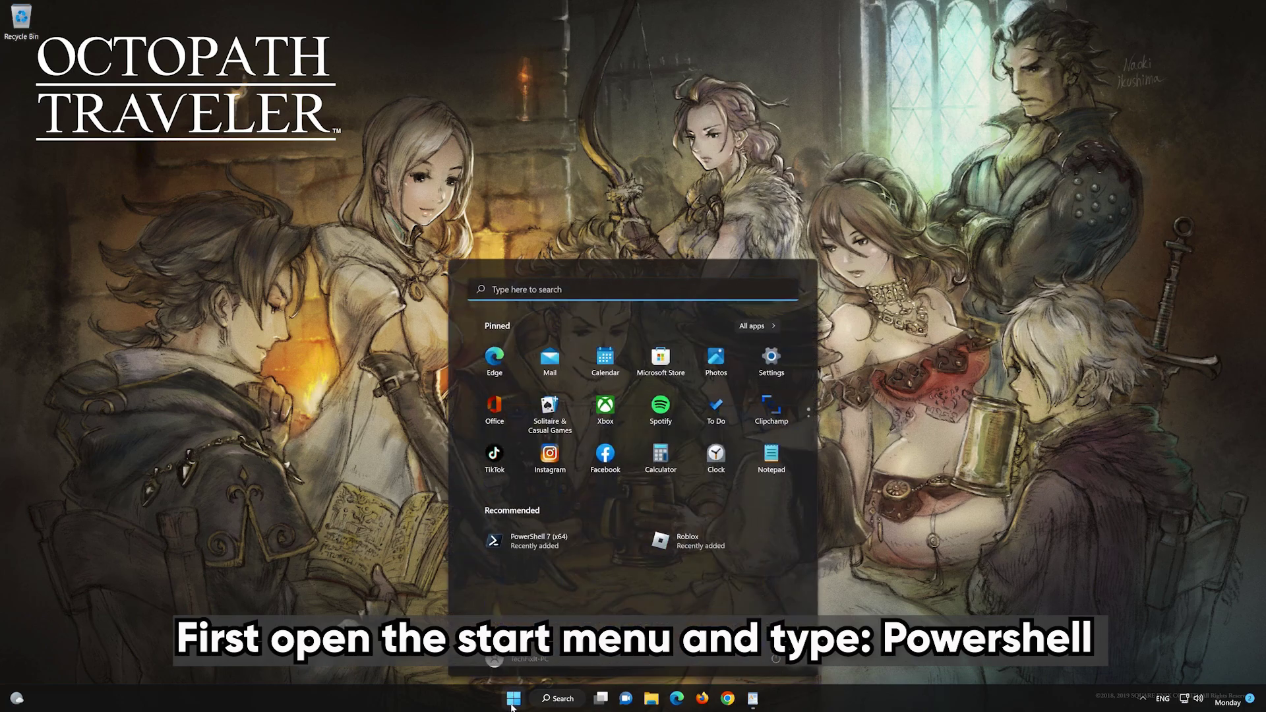
type("p")
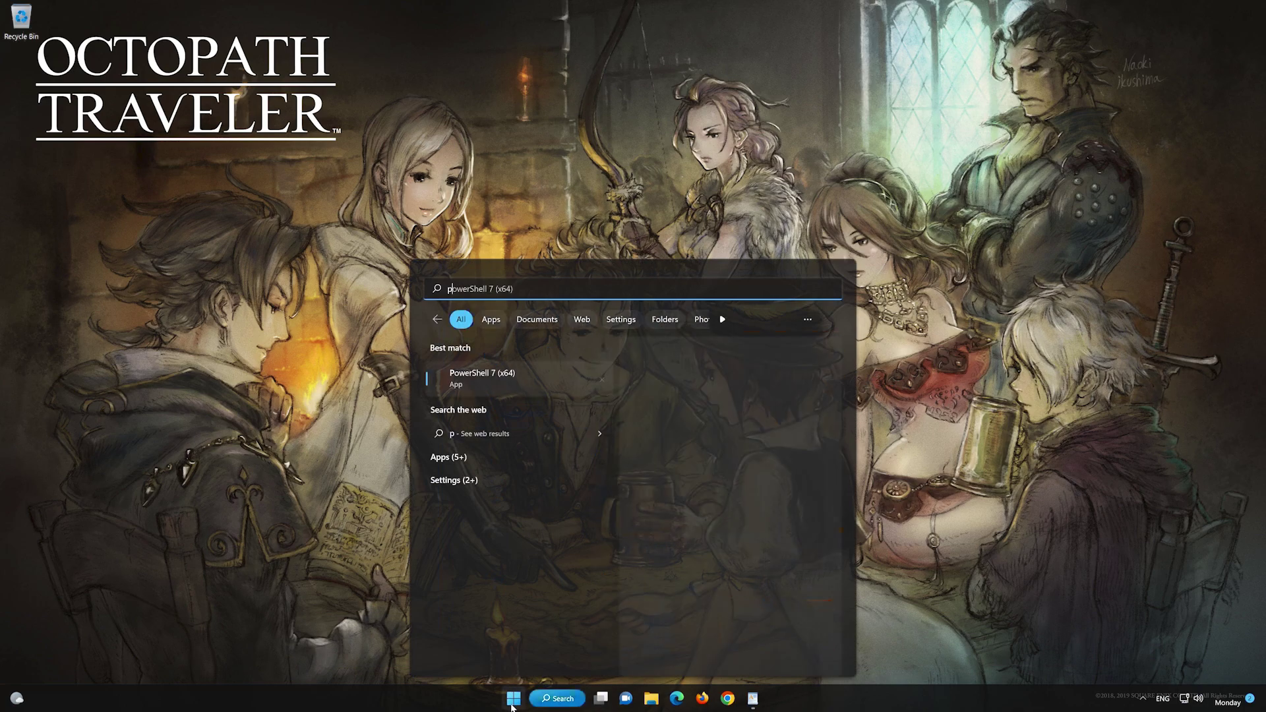
type("owershell")
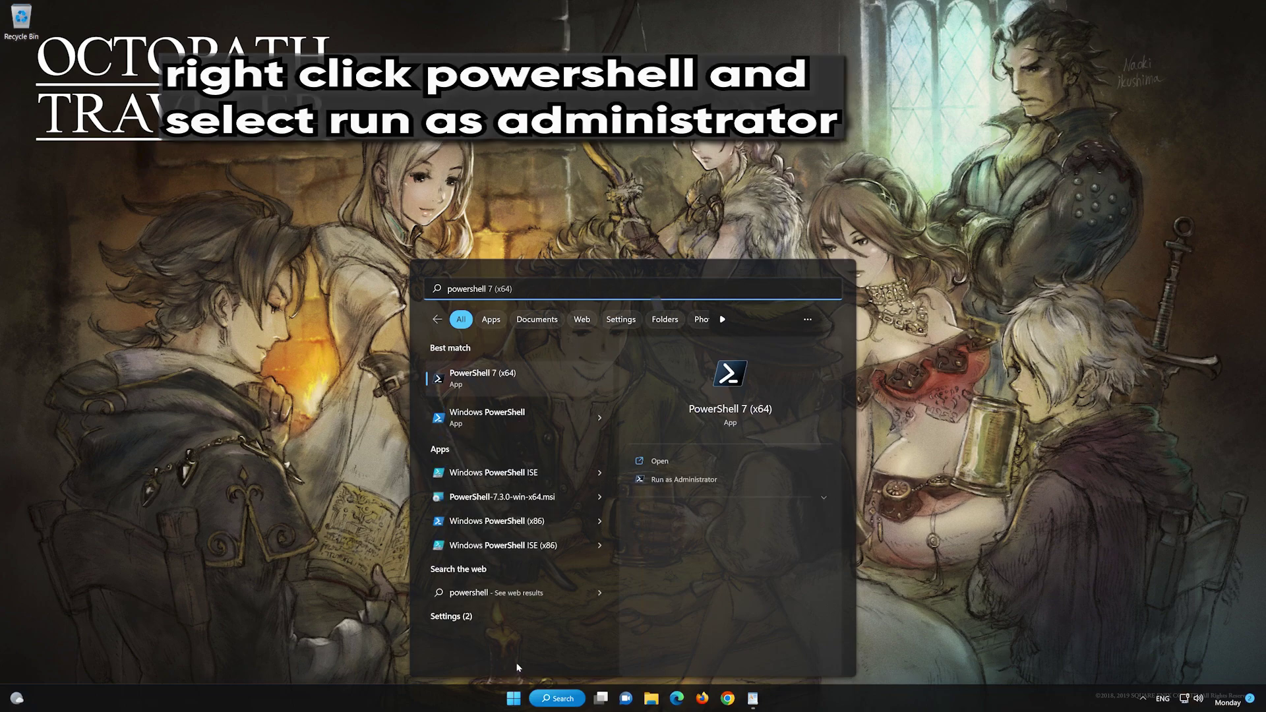
right_click(540, 383)
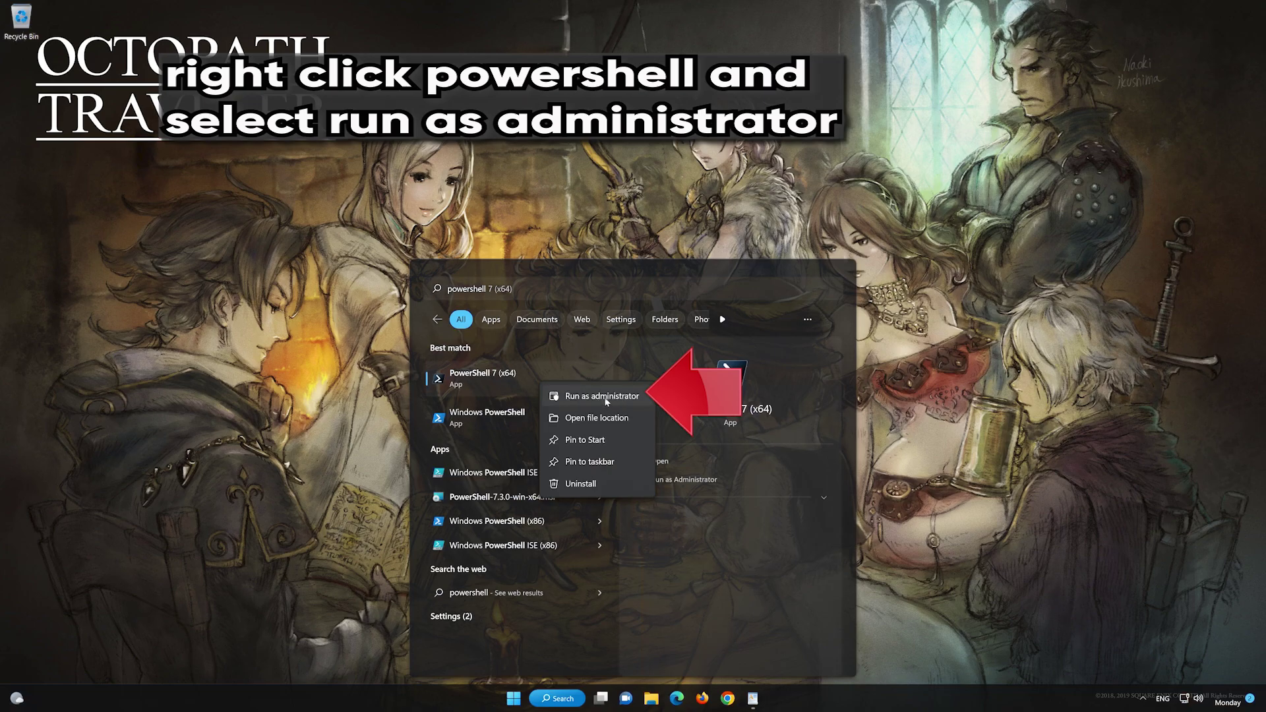
left_click(611, 397)
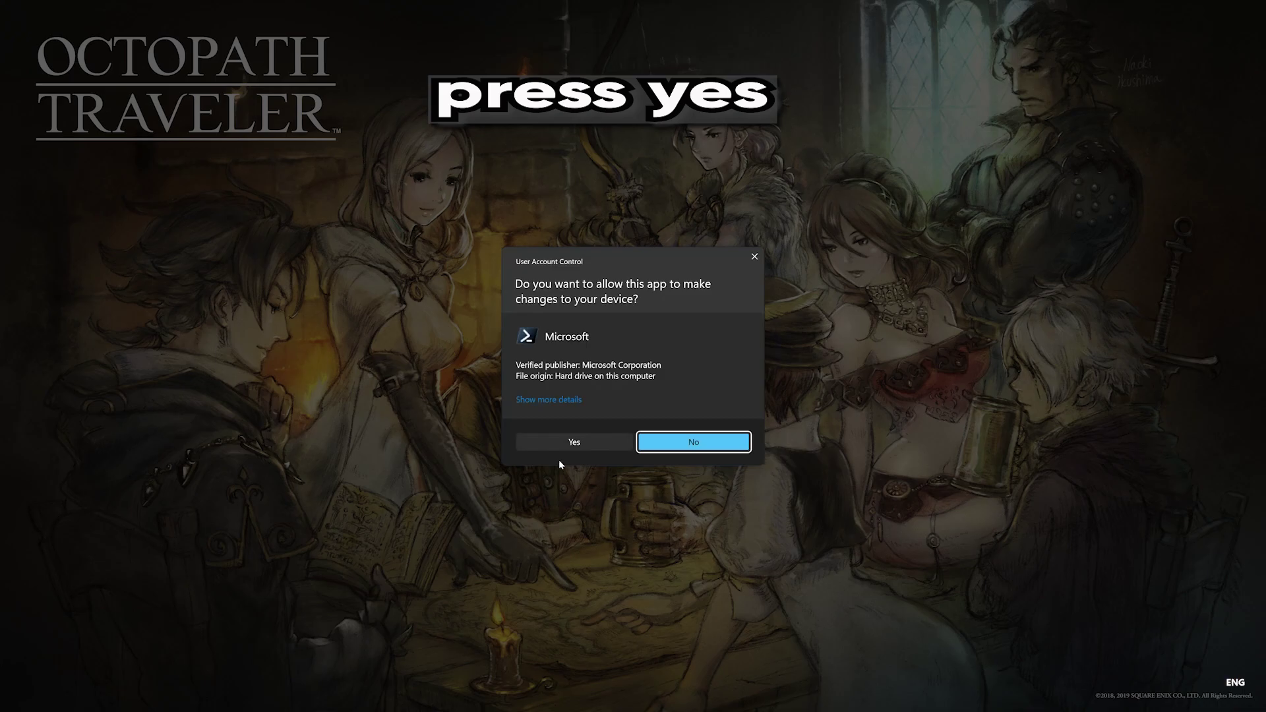
left_click(572, 442)
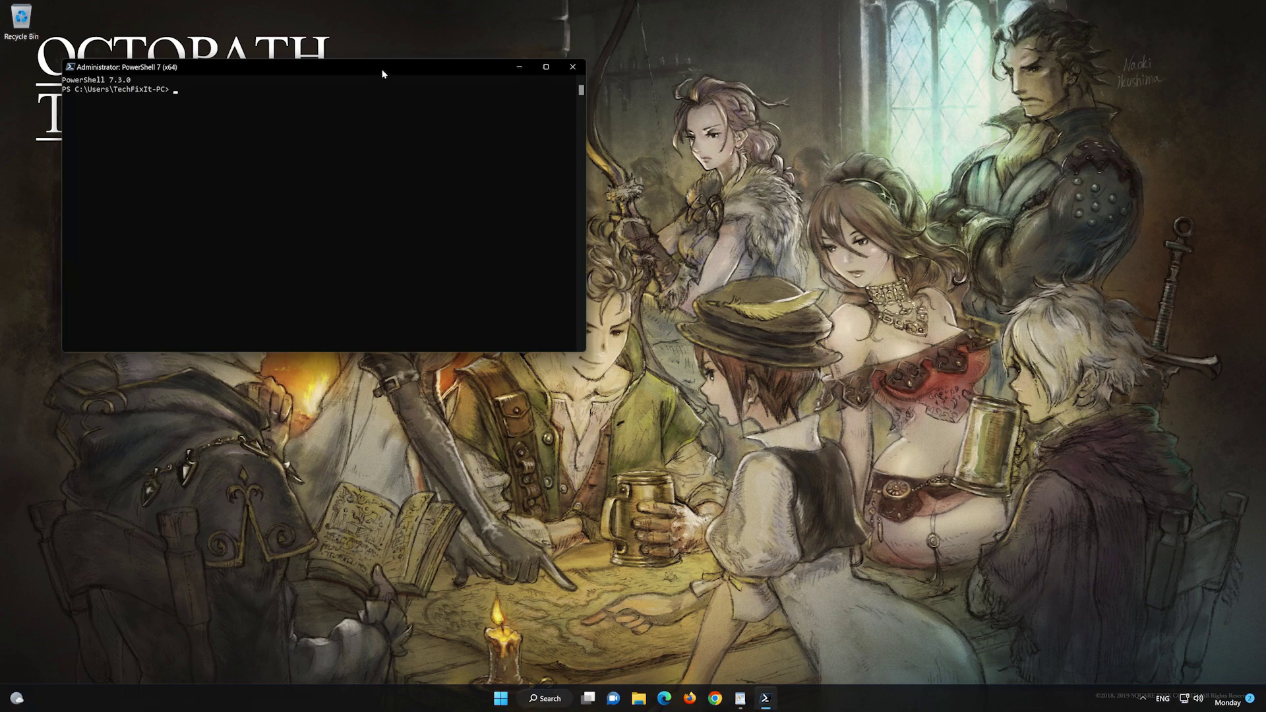
left_click_drag(383, 74, 738, 152)
Switch to the WordPad document, copy its first command, the Get-AppXPackage *WindowsStore* one, and minimize the document
left_click(740, 699)
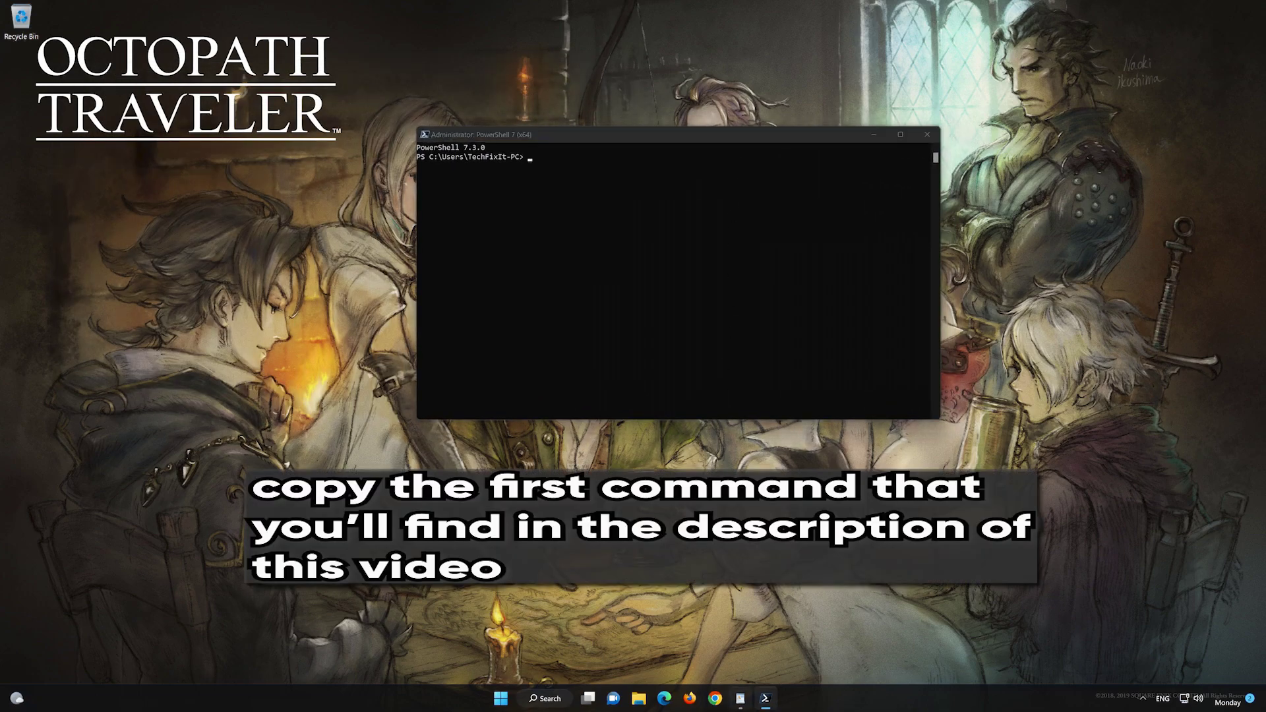
left_click_drag(774, 204, 496, 193)
right_click(513, 197)
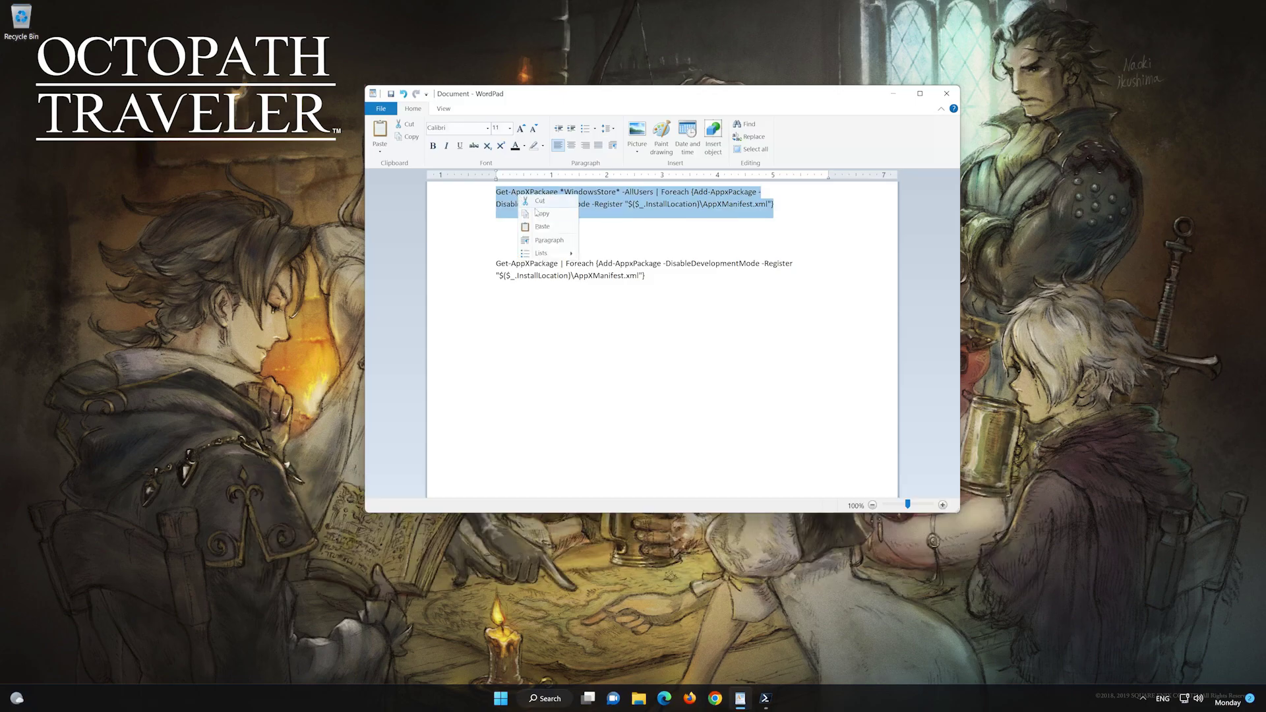
left_click(543, 218)
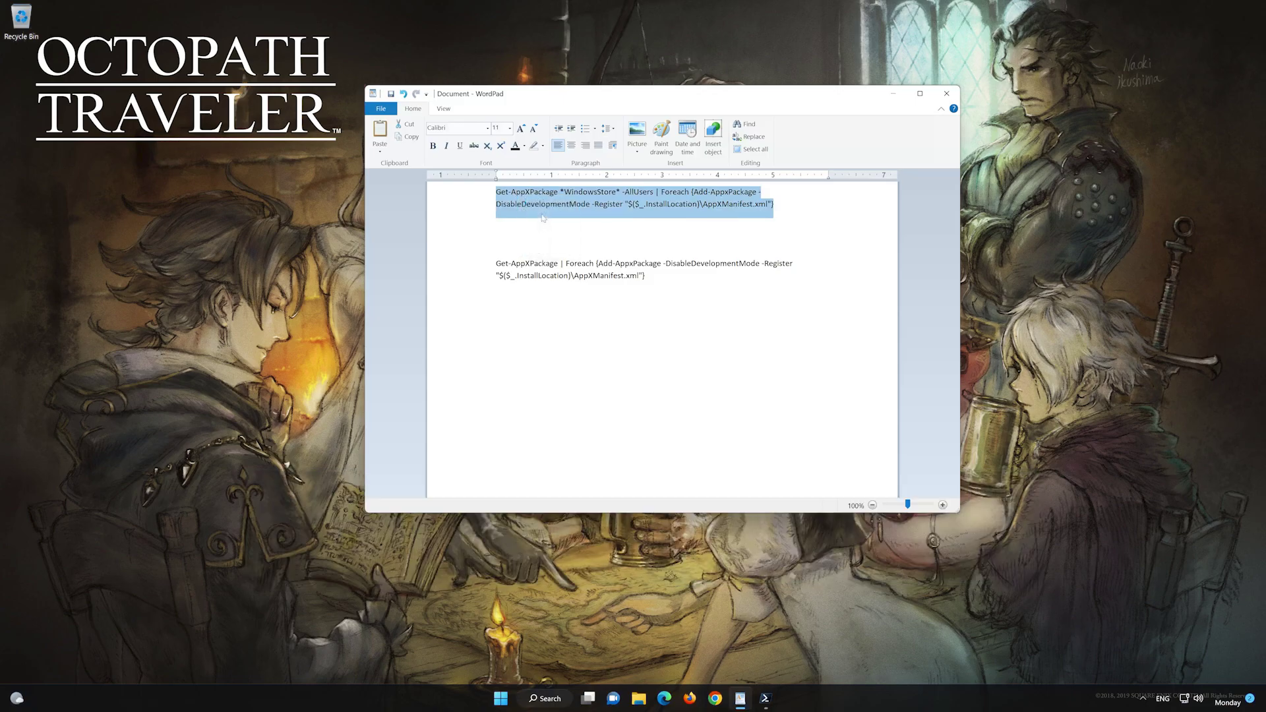
left_click(896, 96)
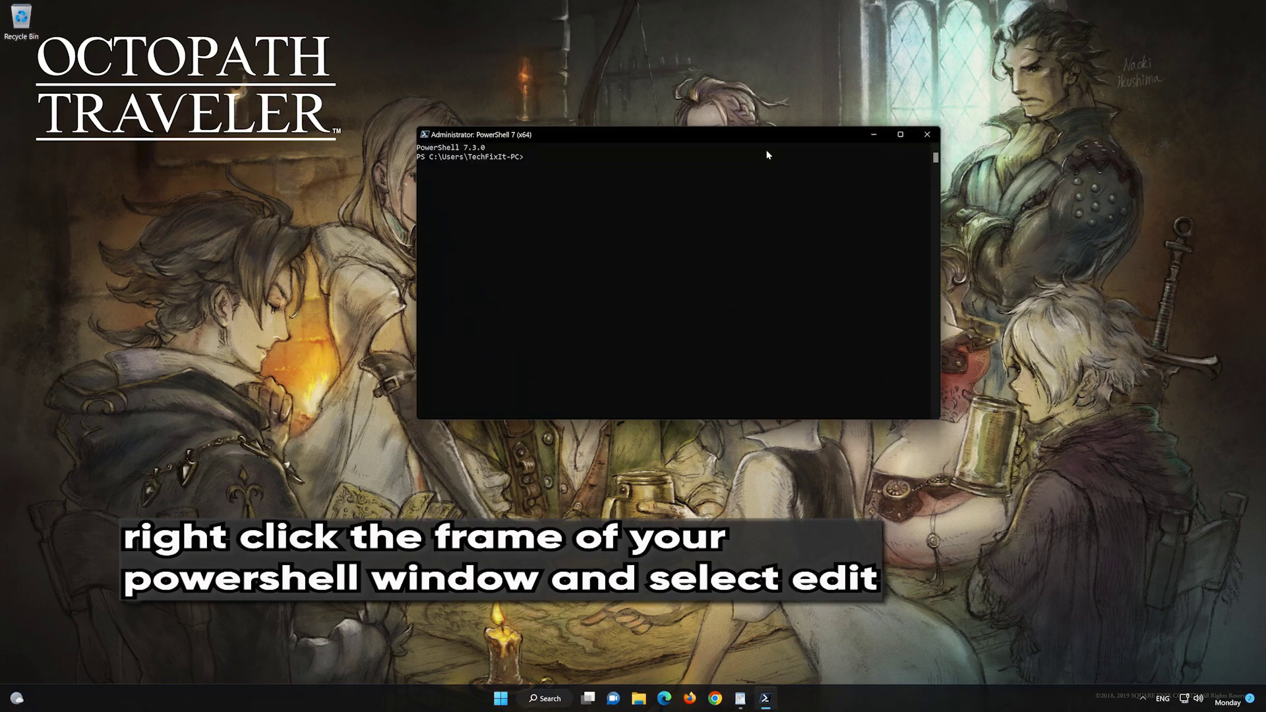
Paste the copied Get-AppXPackage *WindowsStore* command into the administrator PowerShell 7 window and run it
right_click(686, 135)
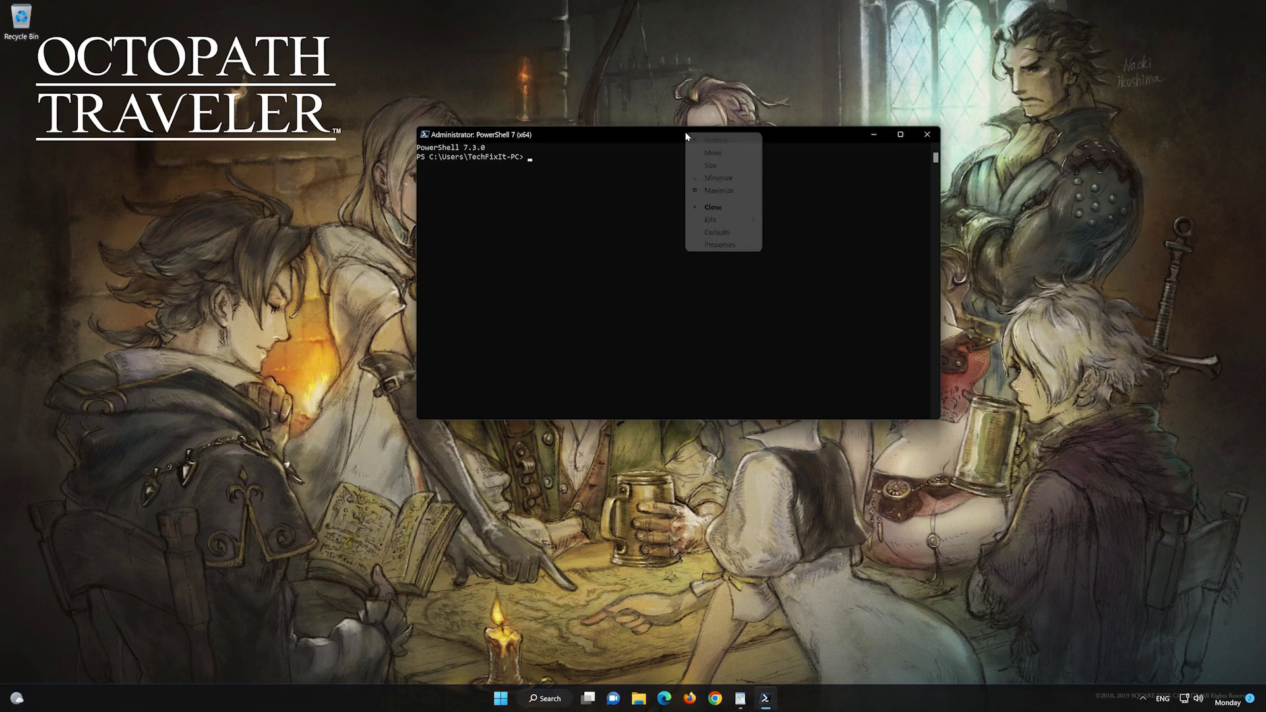
mouse_move(724, 221)
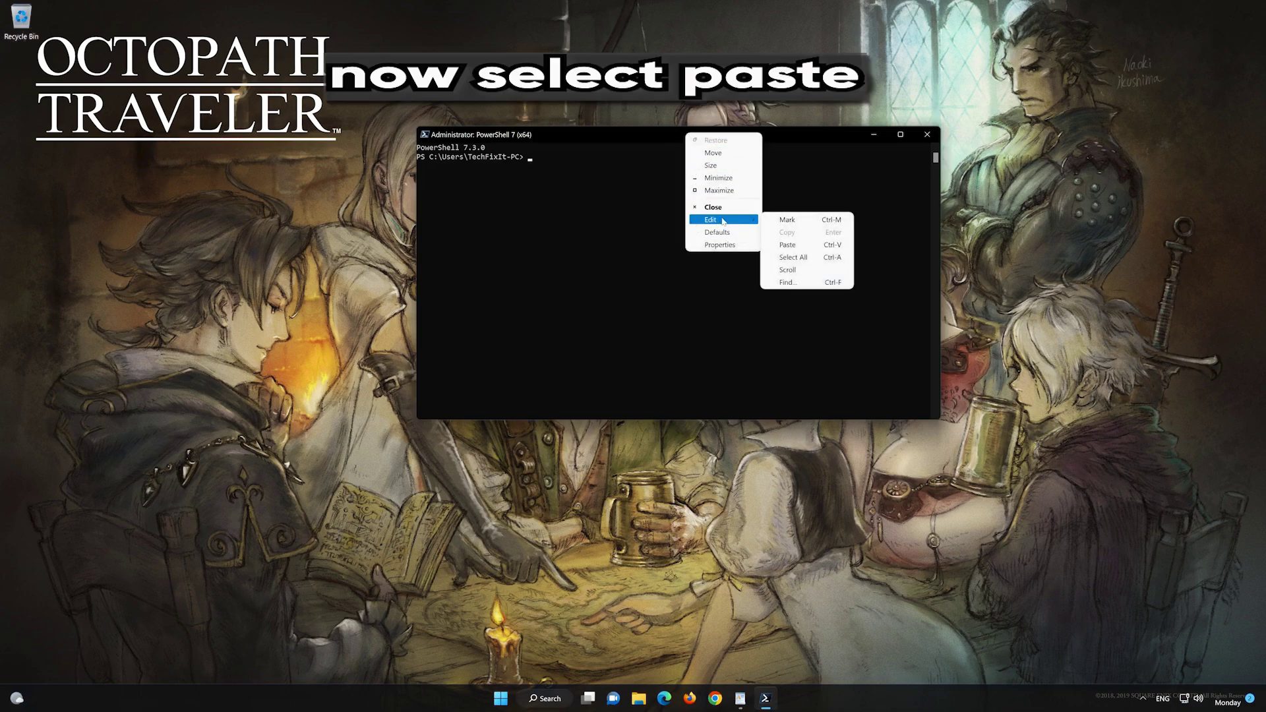
left_click(825, 243)
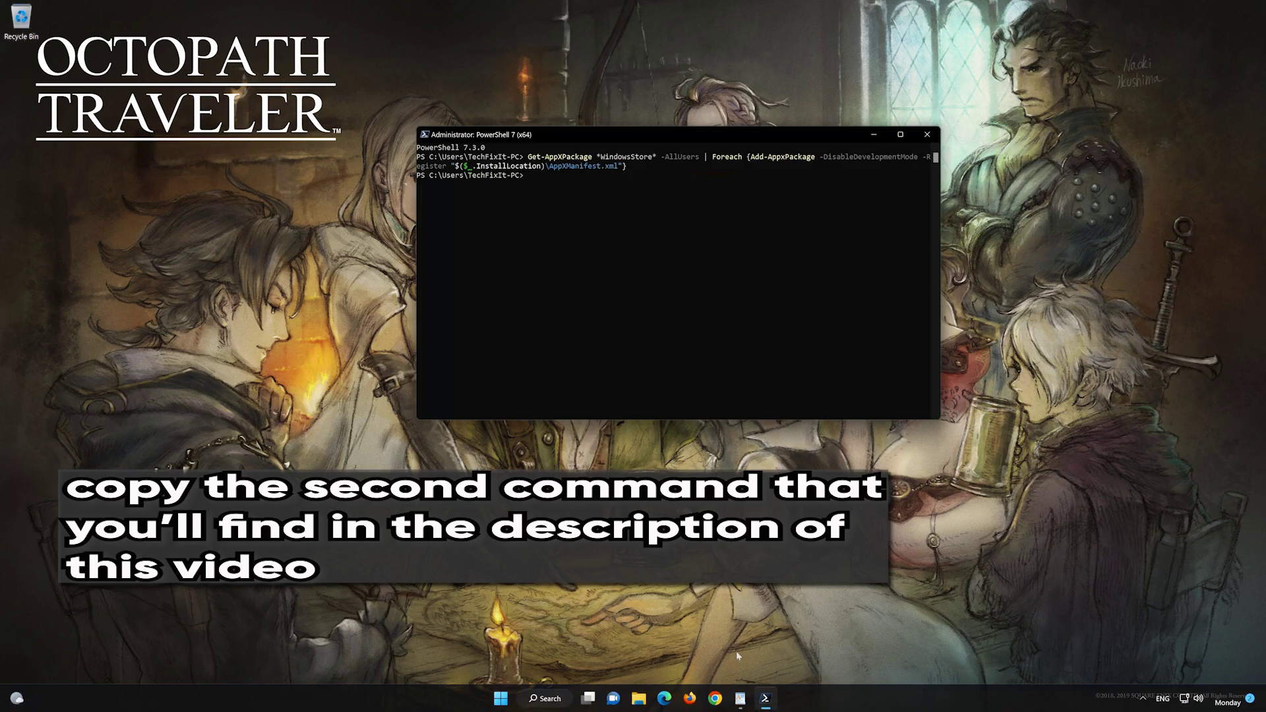
Switch to the WordPad document, copy its second command, the Get-AppXPackage one for all packages, and minimize the document
left_click(742, 699)
left_click_drag(645, 277, 496, 263)
right_click(525, 266)
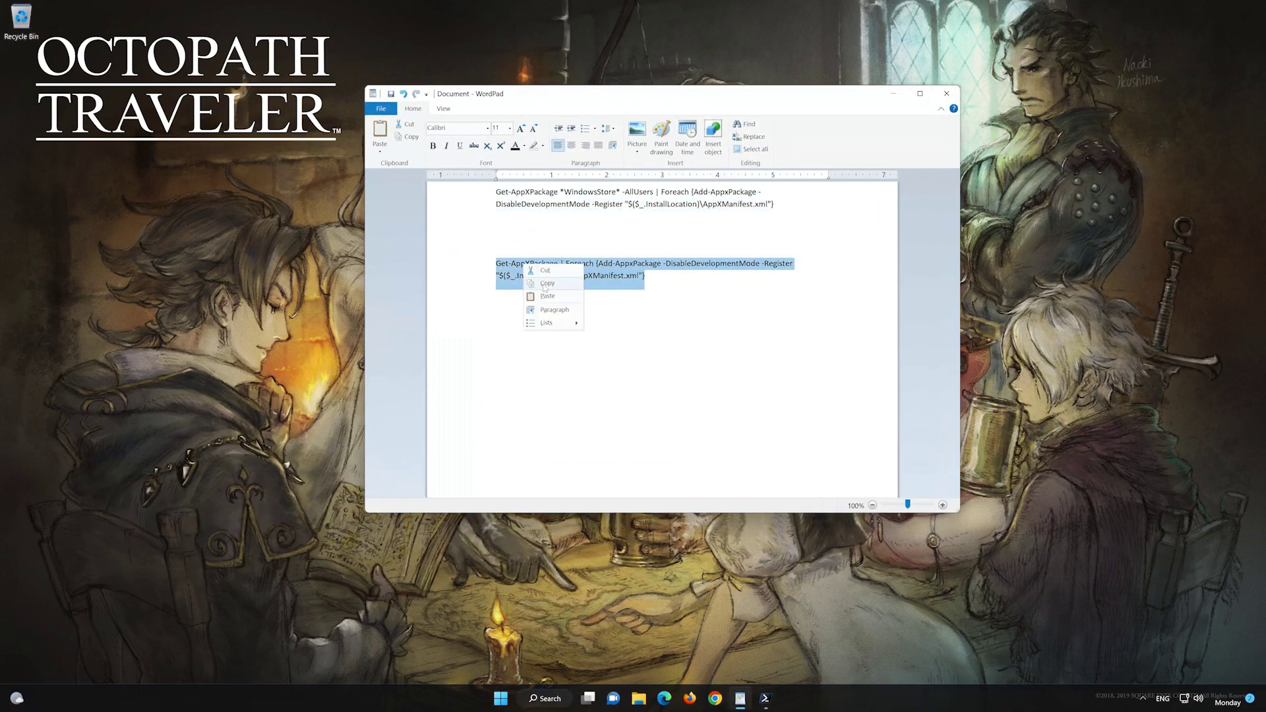
left_click(545, 288)
left_click(893, 93)
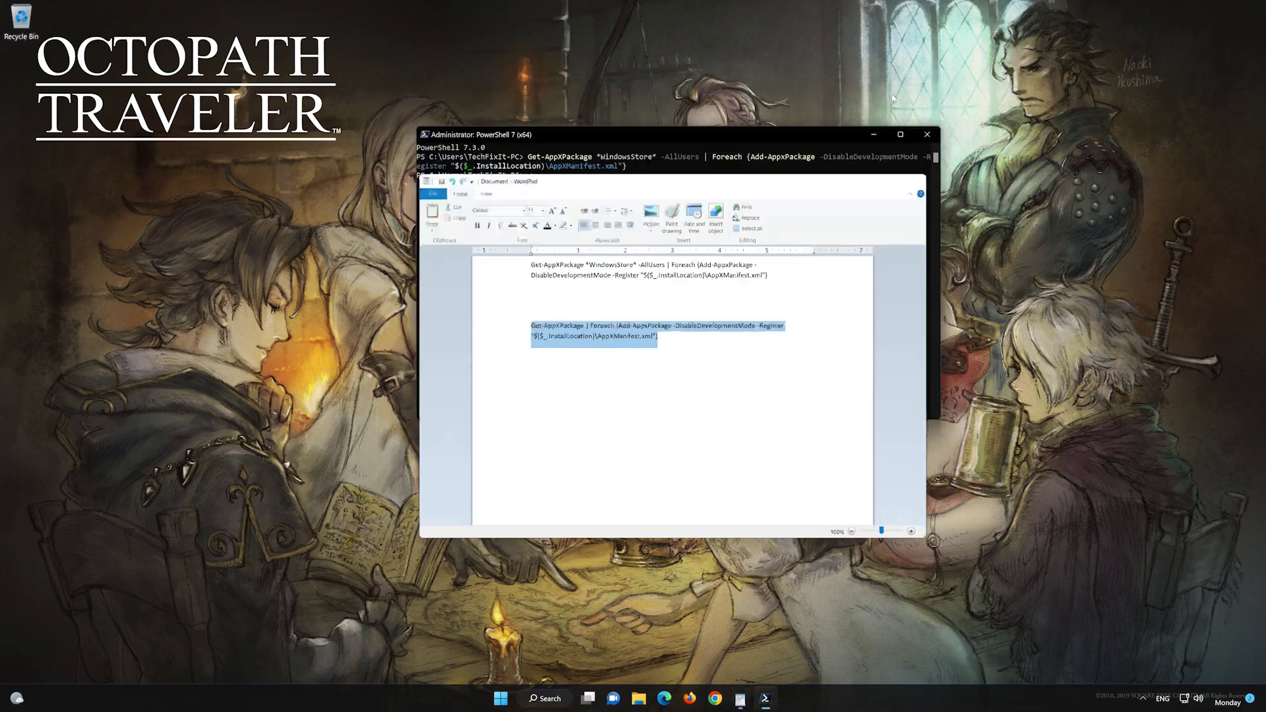
Paste and run the copied second Get-AppXPackage command in PowerShell, and close the session with "exit"
right_click(576, 130)
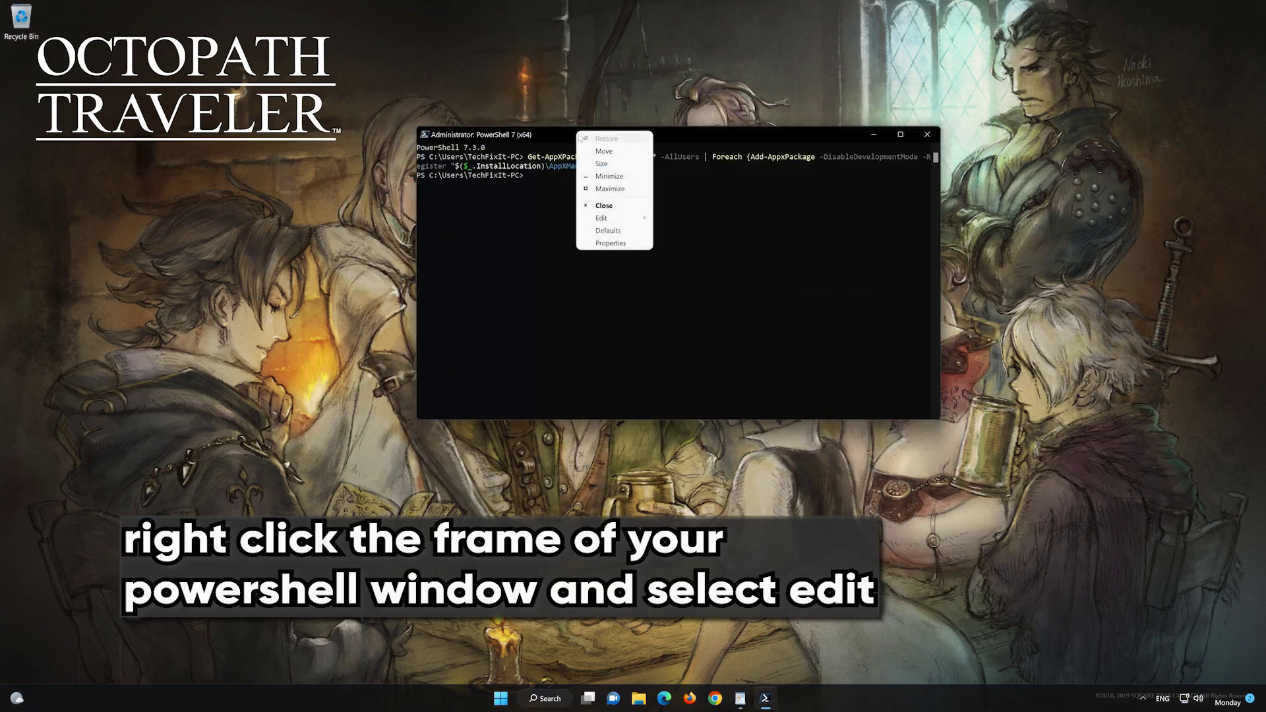
left_click(614, 221)
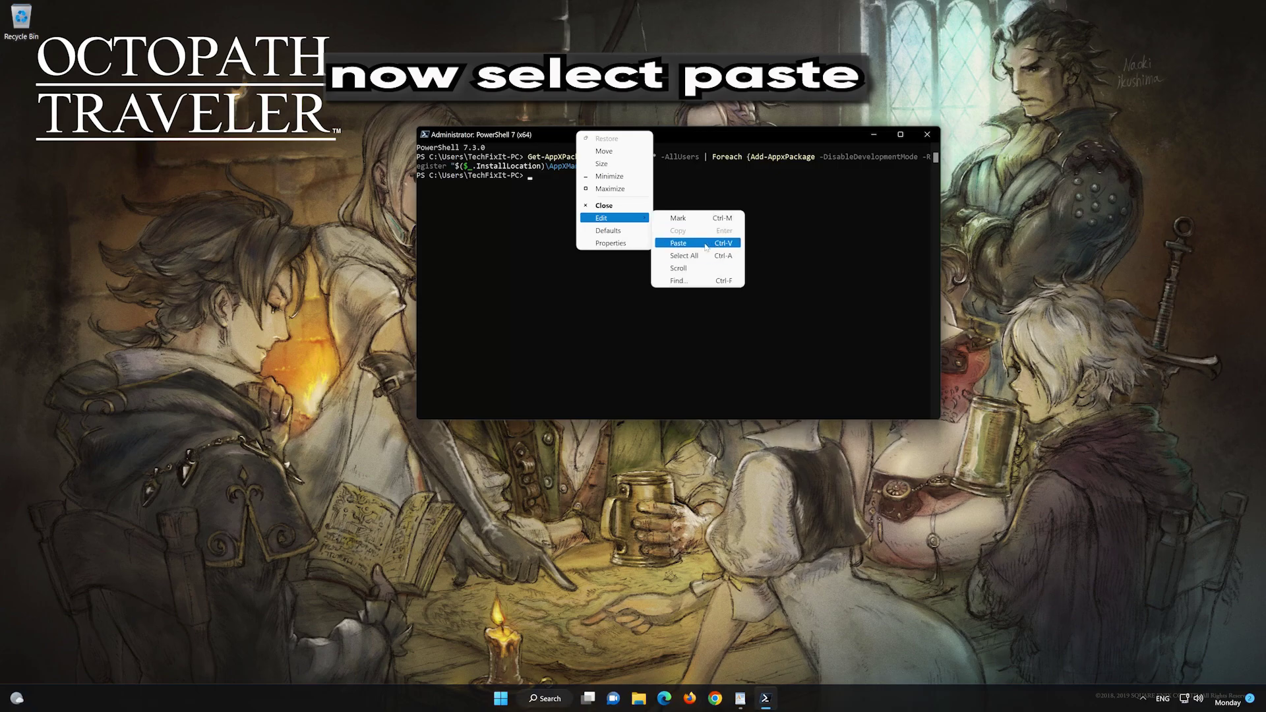
left_click(679, 243)
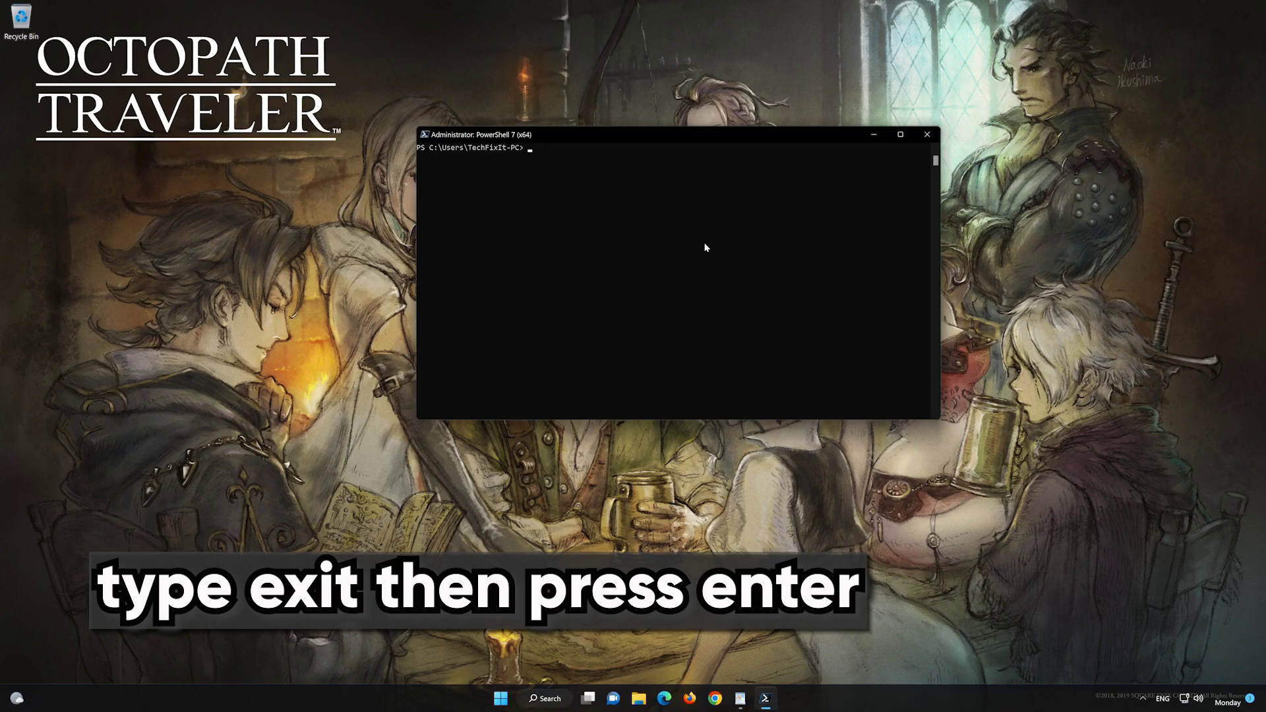
type("exit")
key("Return")
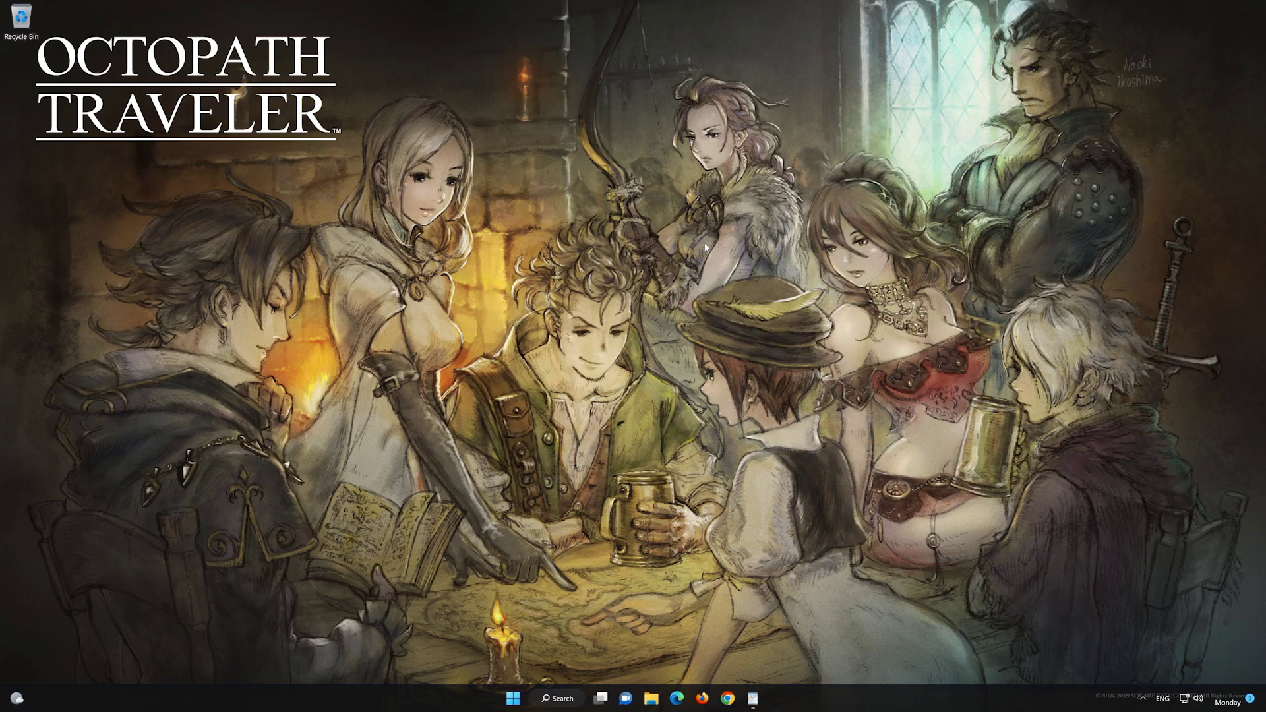
Find Microsoft Store by searching for "mi", pin it to the taskbar, and open it from there
left_click(514, 701)
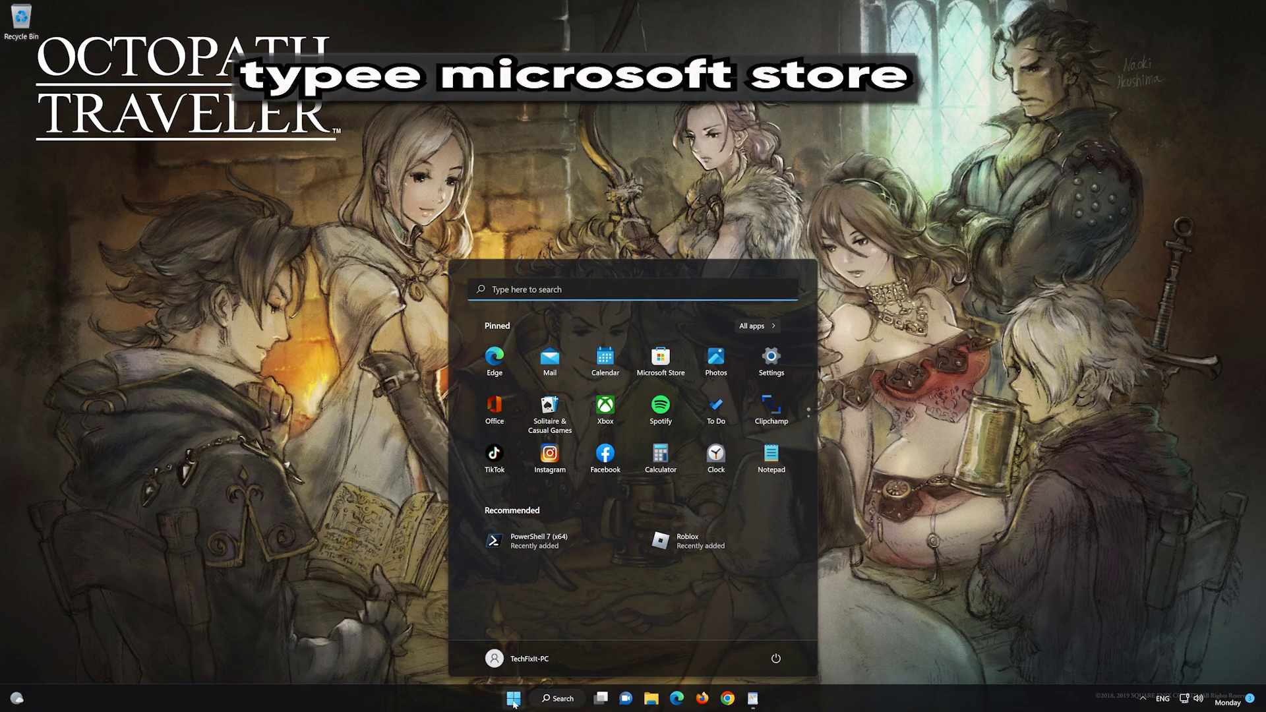
type("mi")
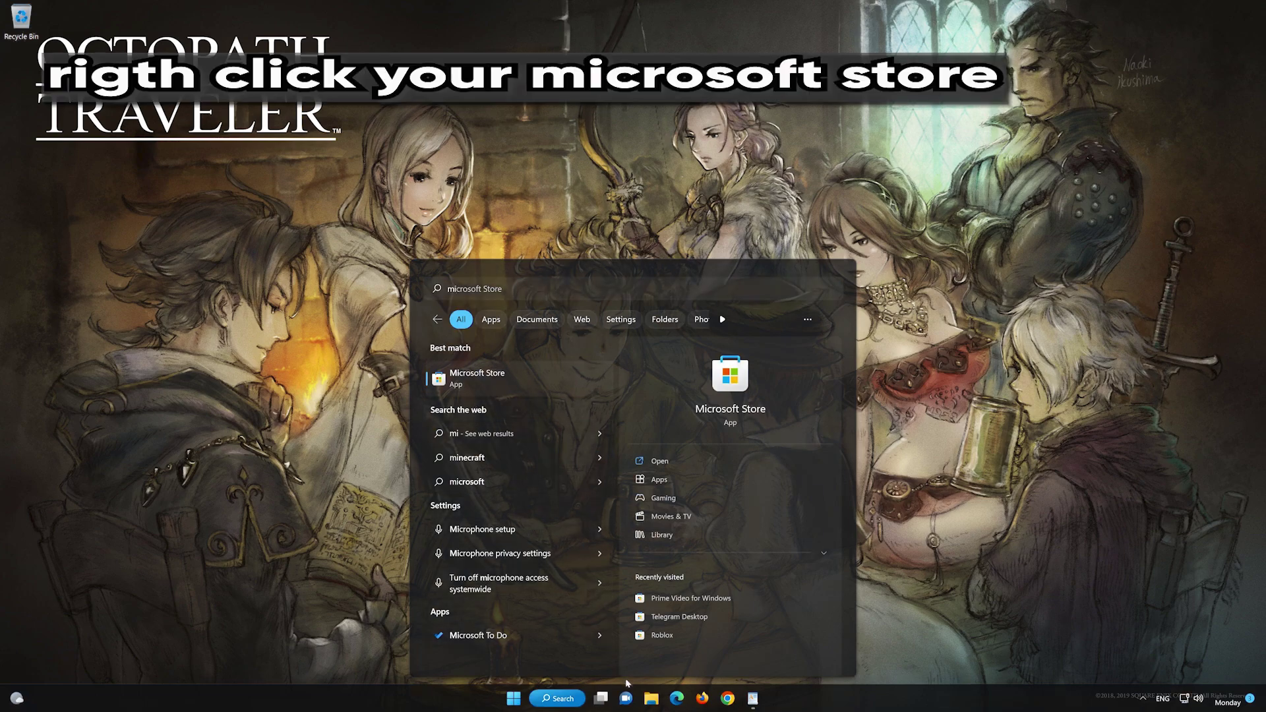
right_click(579, 379)
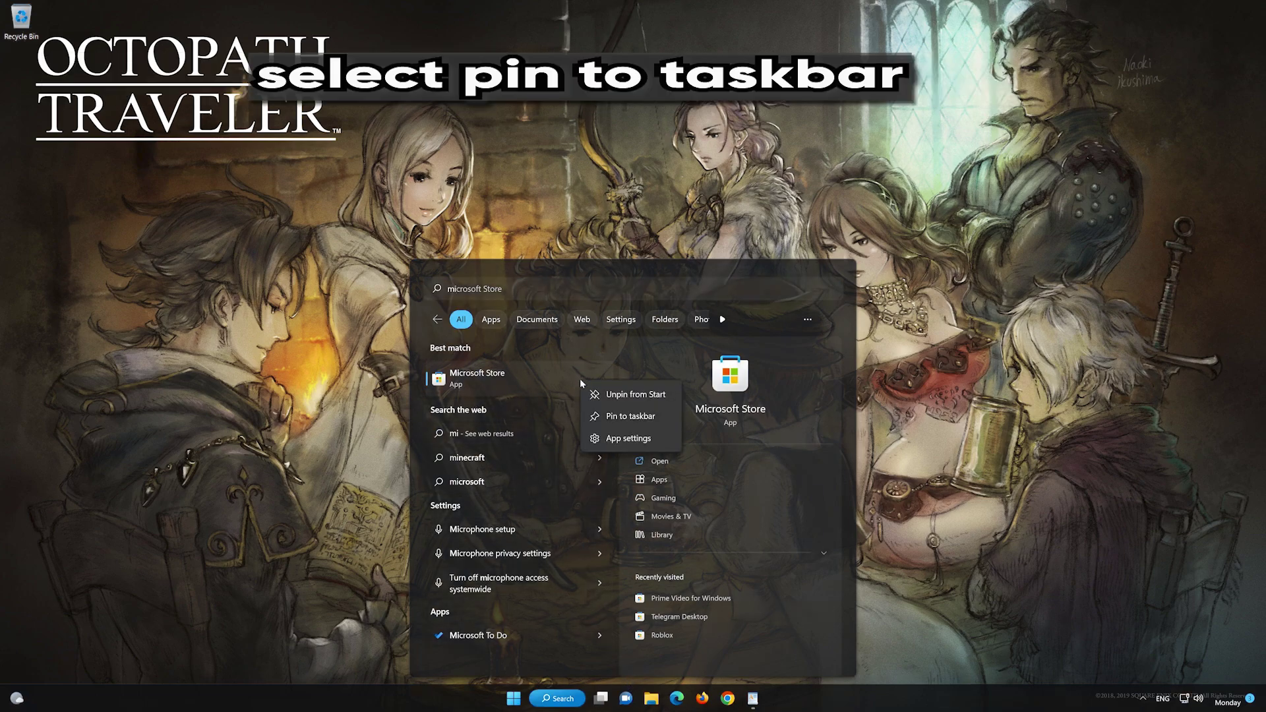
left_click(631, 416)
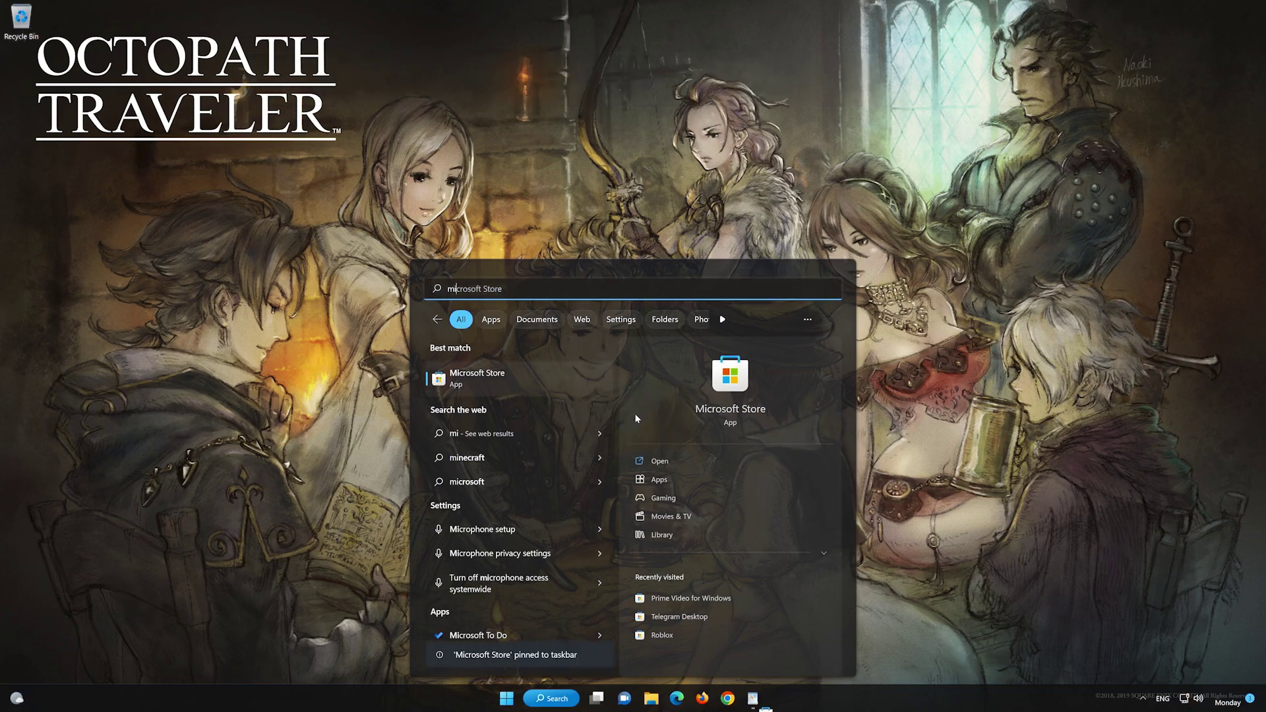
left_click(932, 423)
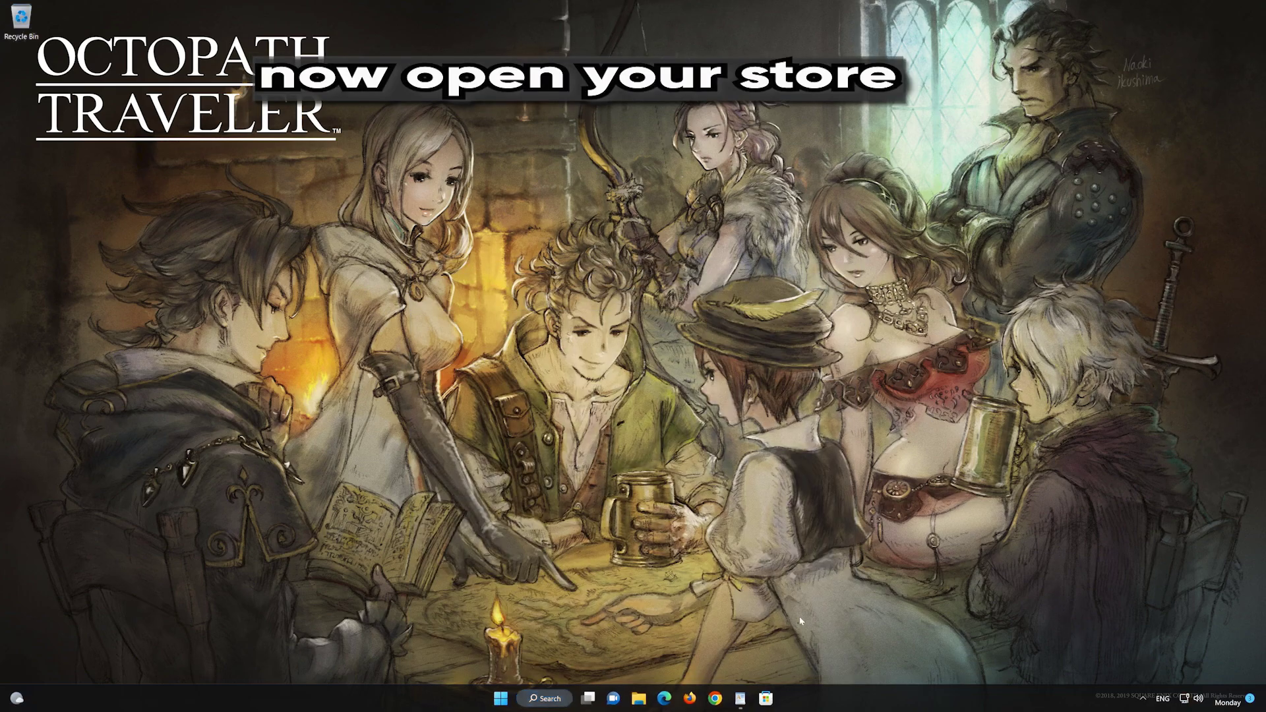
left_click(766, 699)
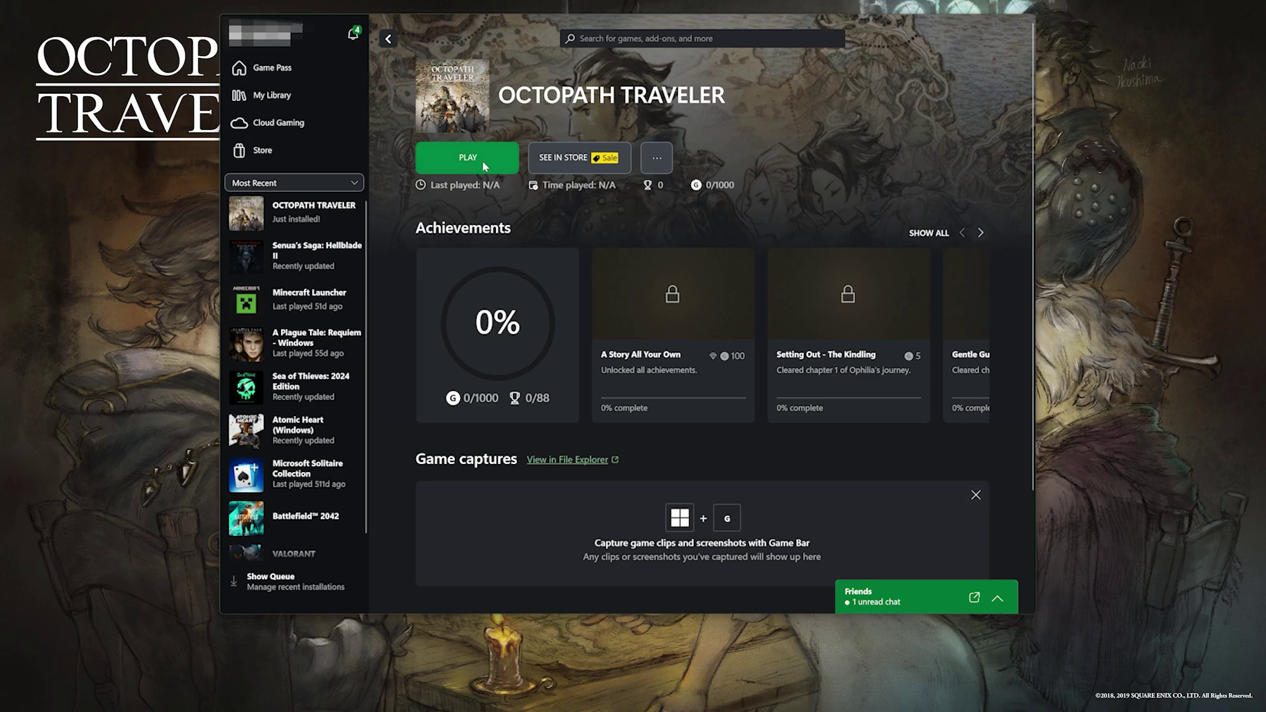
Launch OCTOPATH TRAVELER from its Xbox app page, pass the title screen, and go to the game's settings
left_click(485, 162)
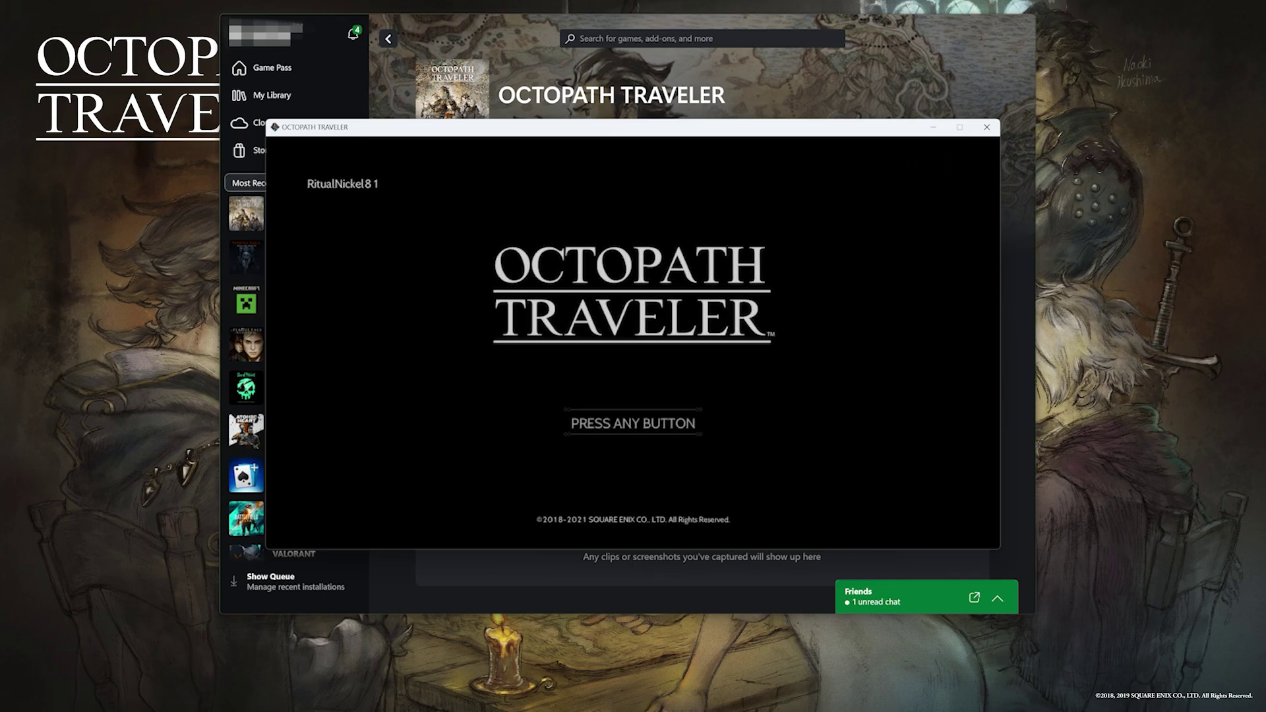
key("Return")
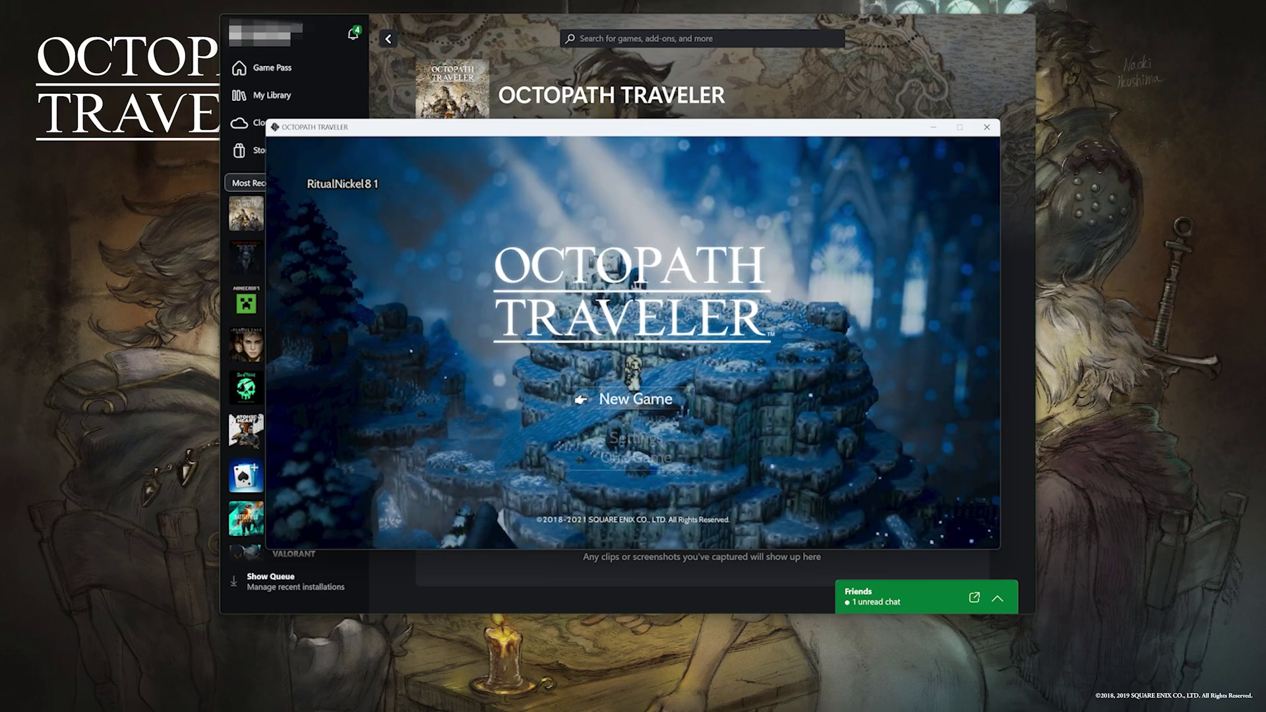
key("Down")
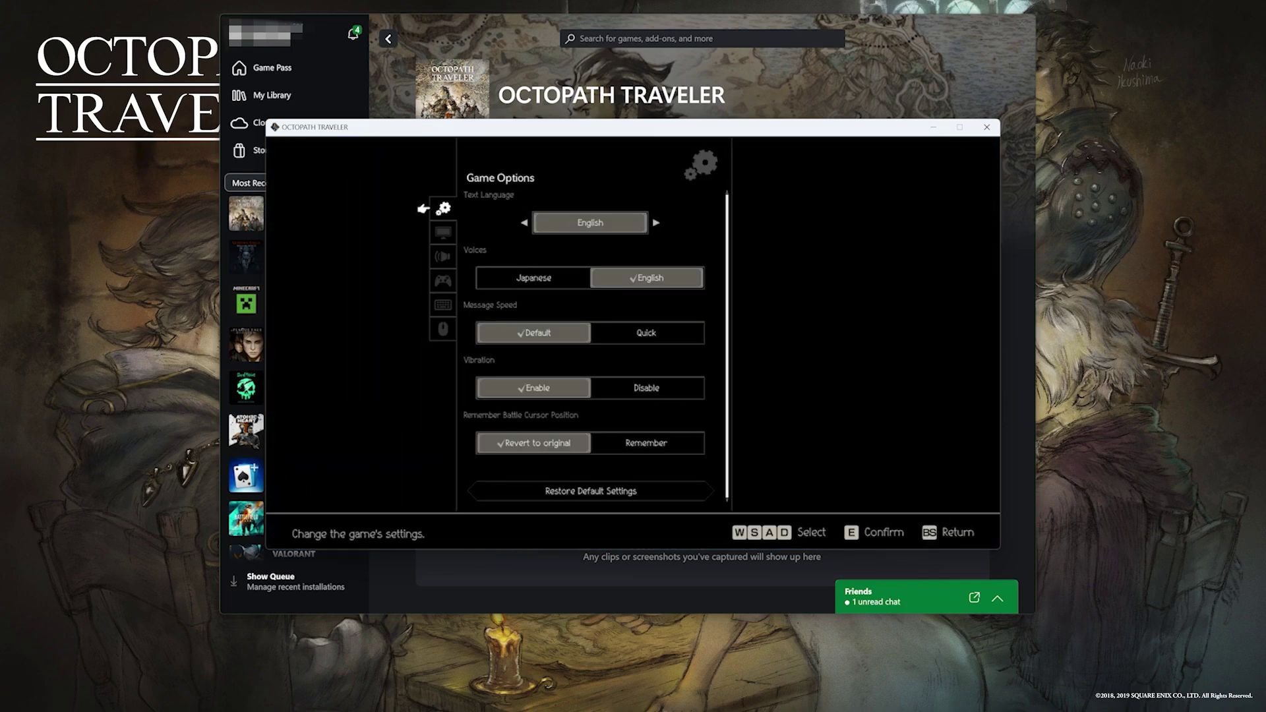
Look through the game's settings categories, including the Mouse Options and Gamepad Options pages
key("s")
key("w")
key("s")
key("w")
key("w")
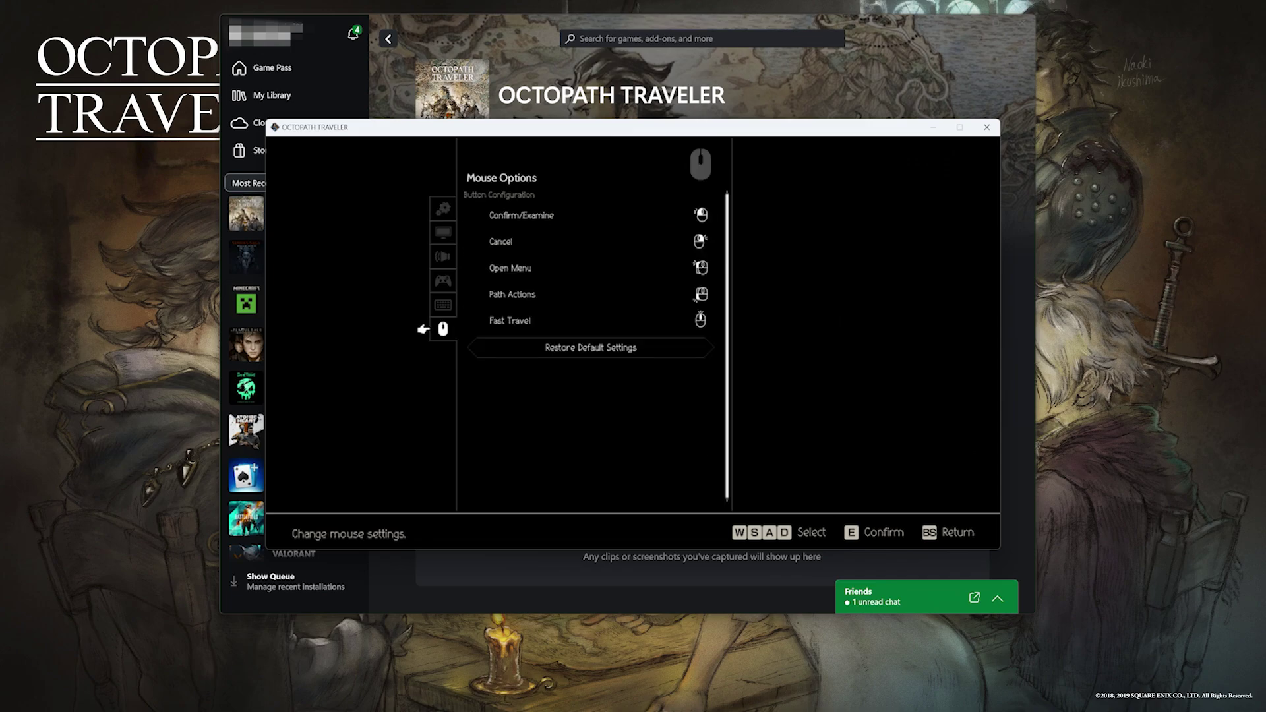
key("w")
key("w")
key("s")
key("w")
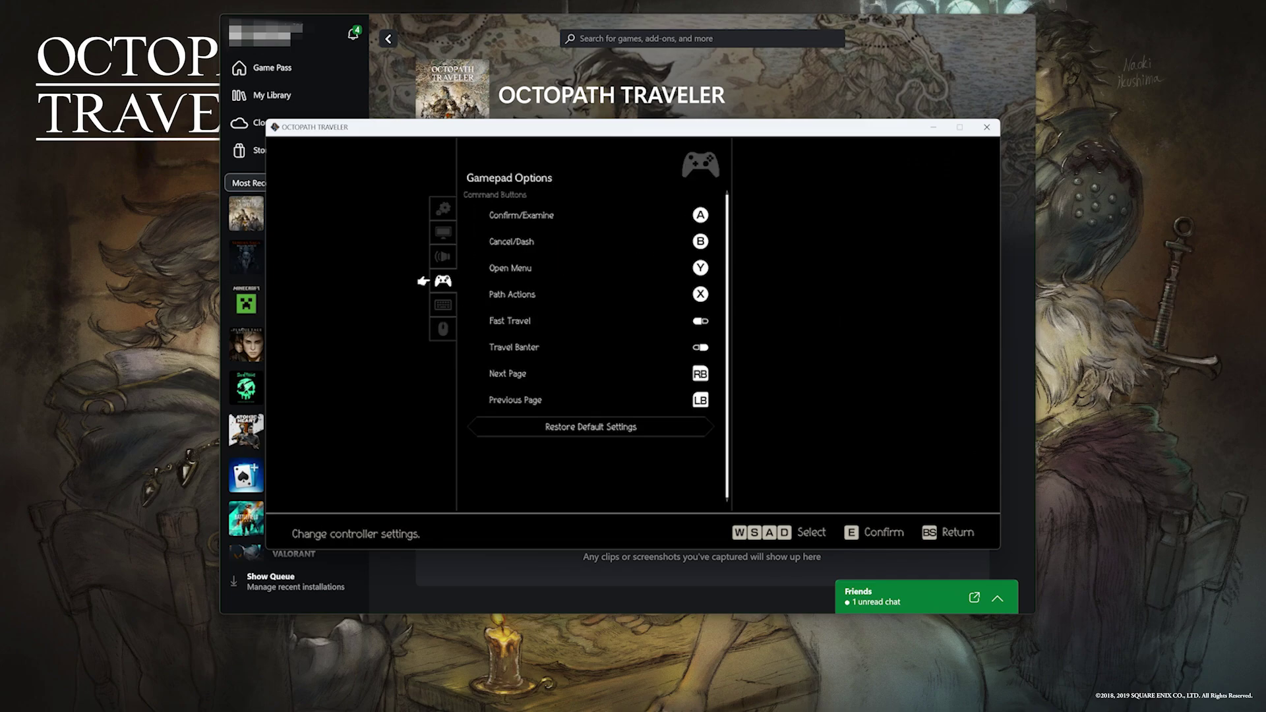
Change the Display Resolution in the Graphics Options to 3840 x 2160
key("w")
key("w")
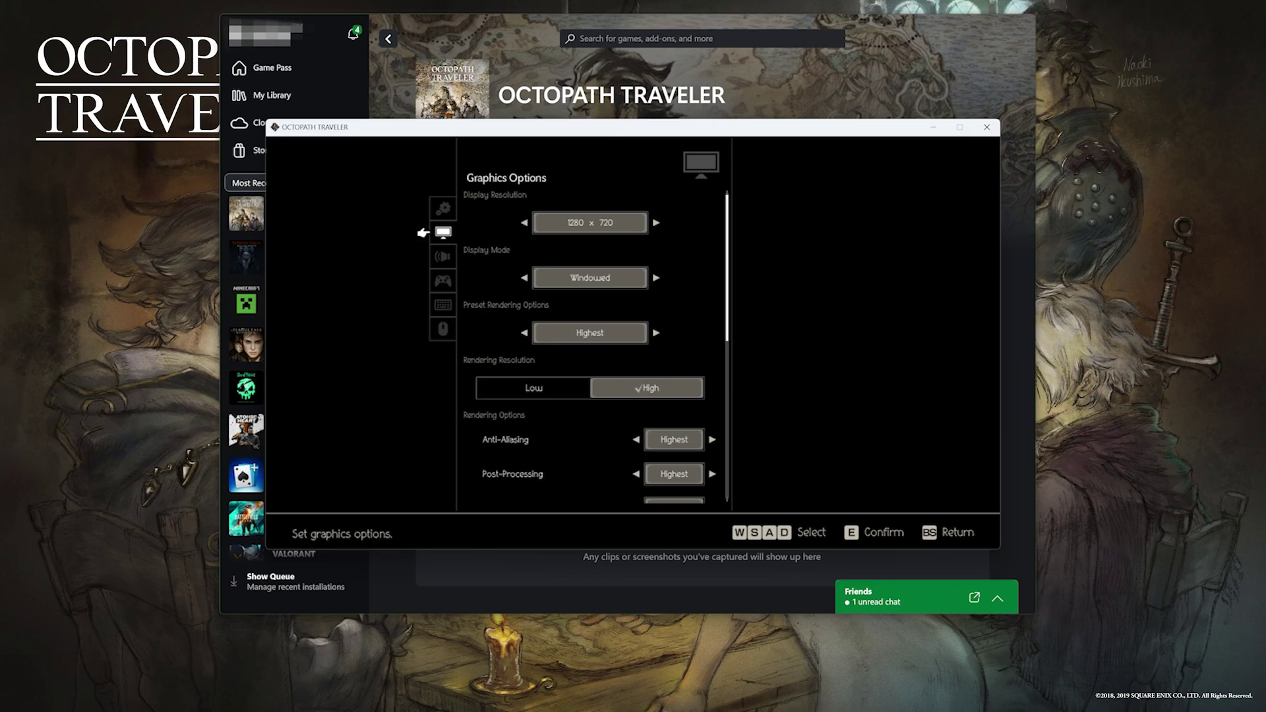
key("e")
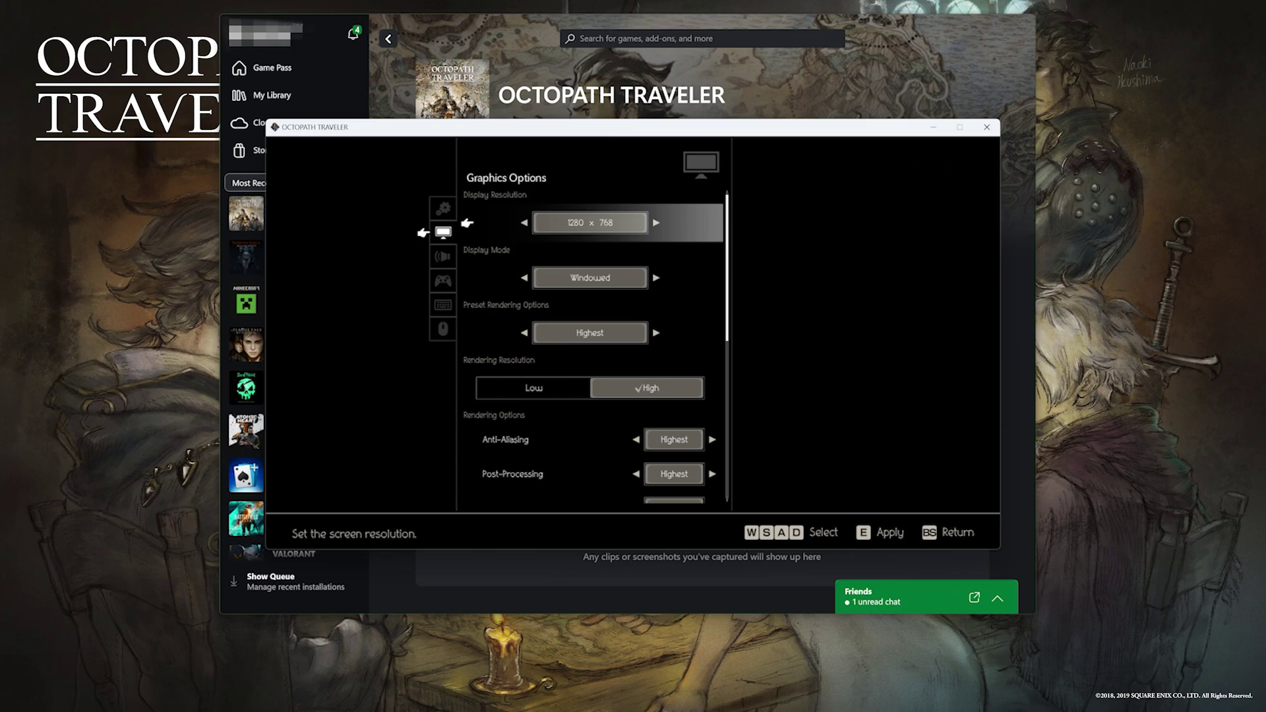
key("d")
key("d")
key("d")
key("d")
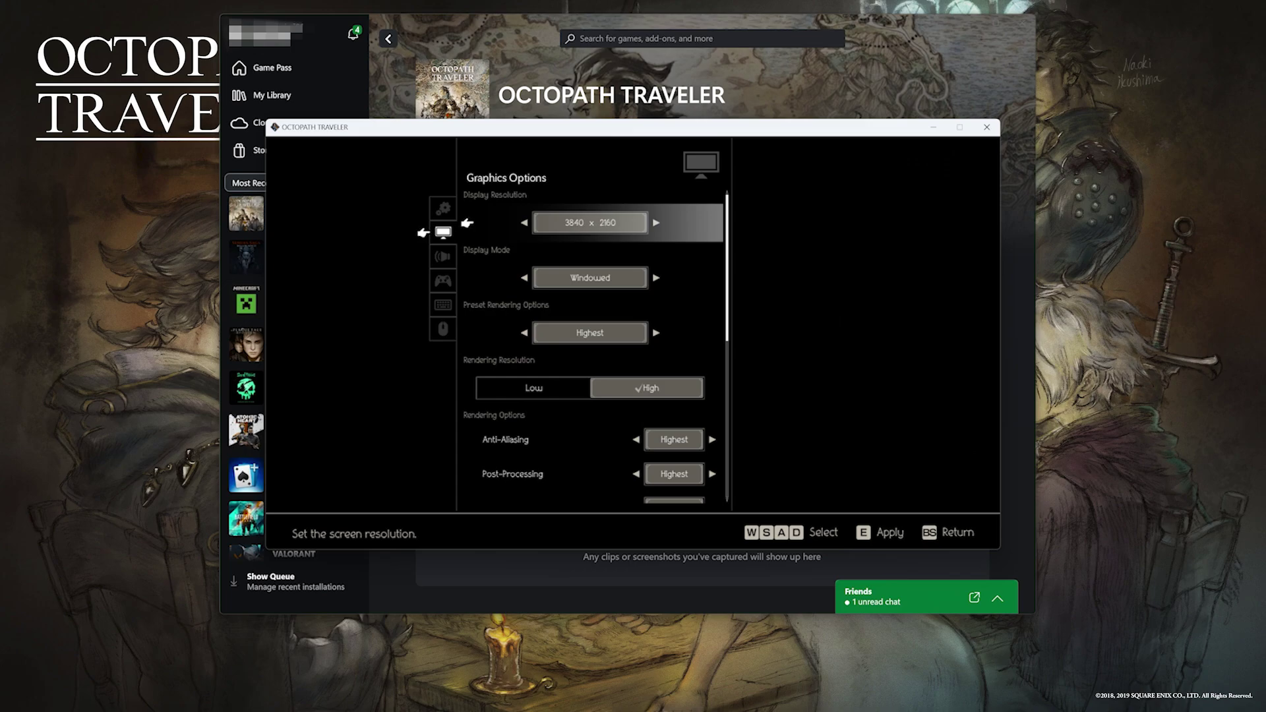